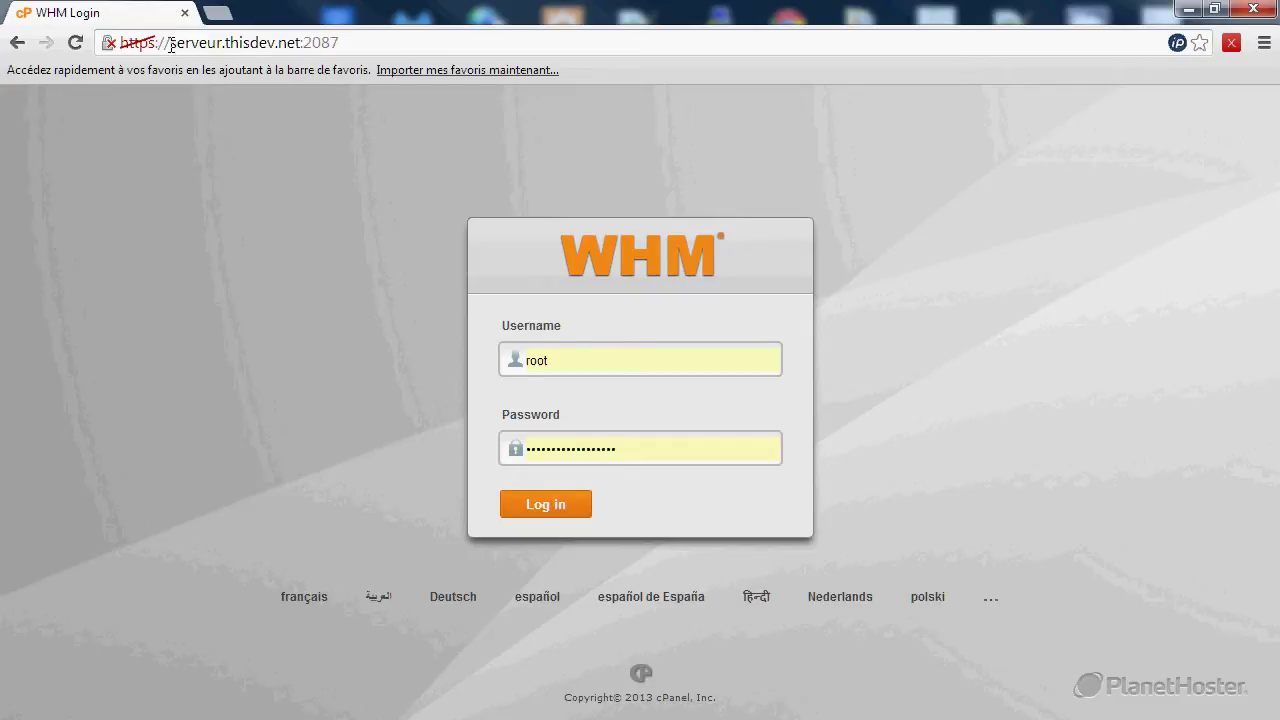
Log in to the server's WHM interface as root using the credentials already filled in
drag(170, 43, 307, 46)
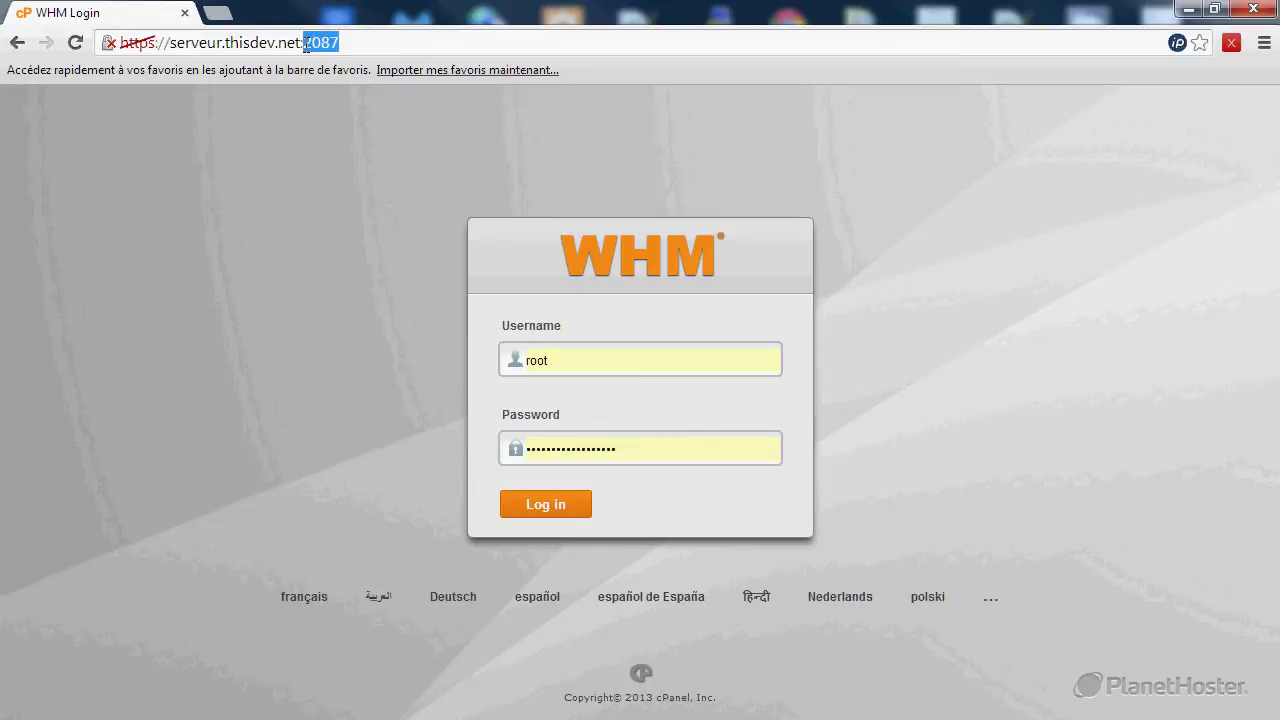
click(360, 42)
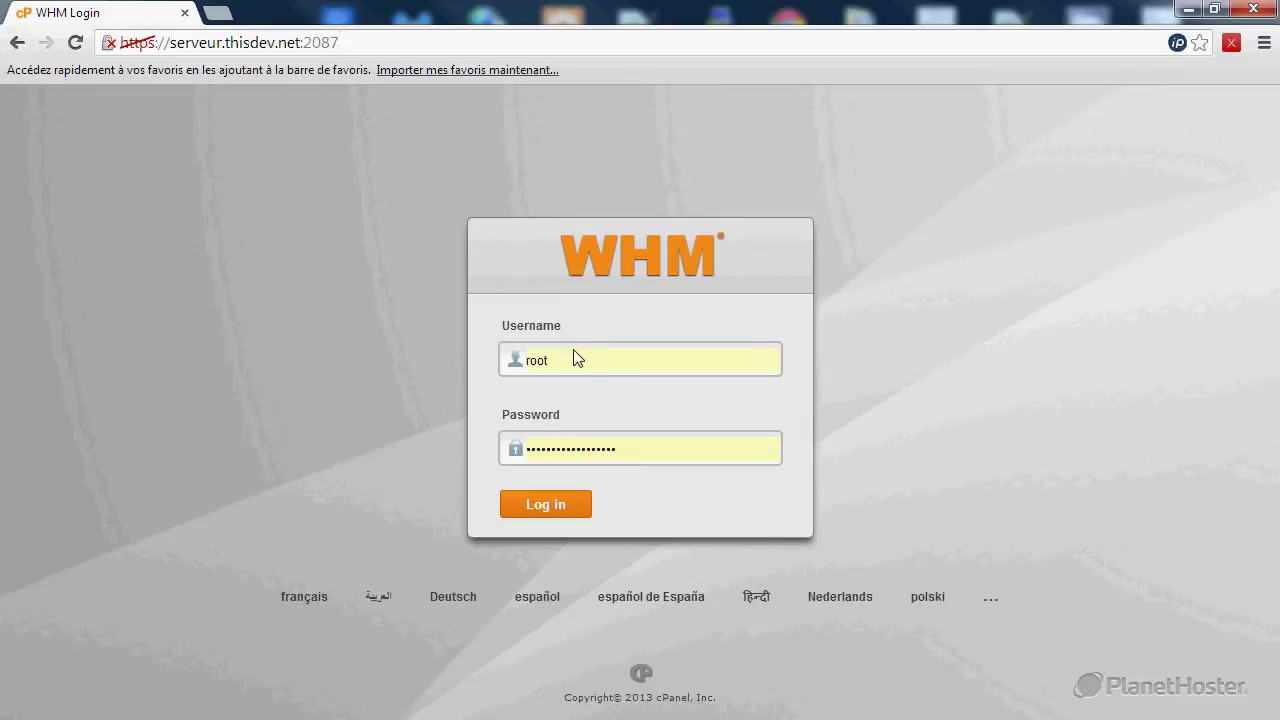
drag(565, 364, 521, 355)
click(557, 513)
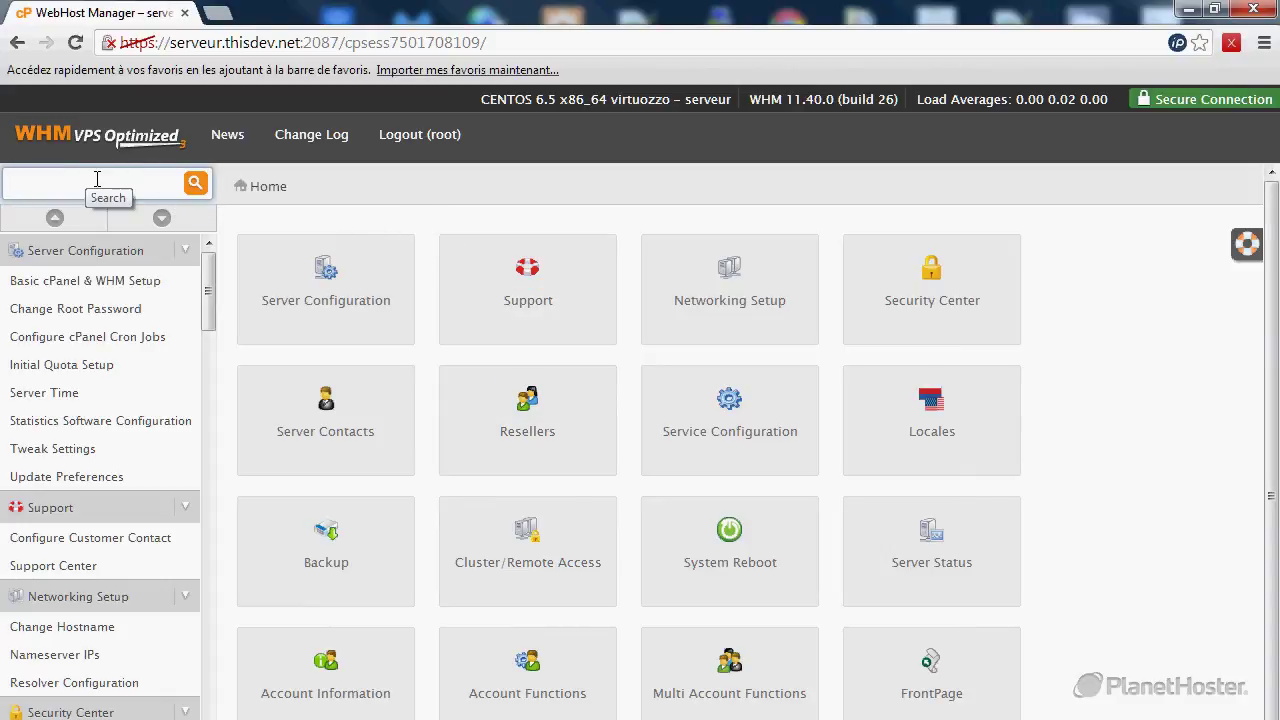
Search the WHM functions for "create" and open the Create a New Account page
text(create)
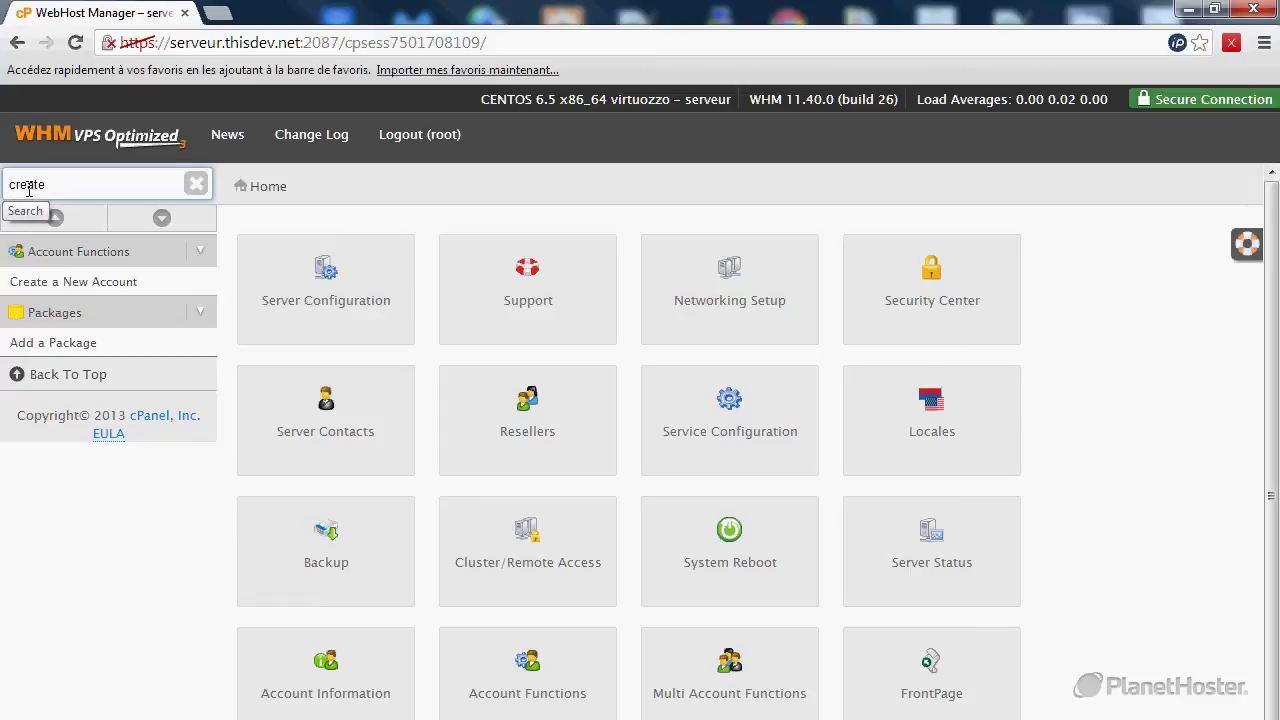
click(80, 282)
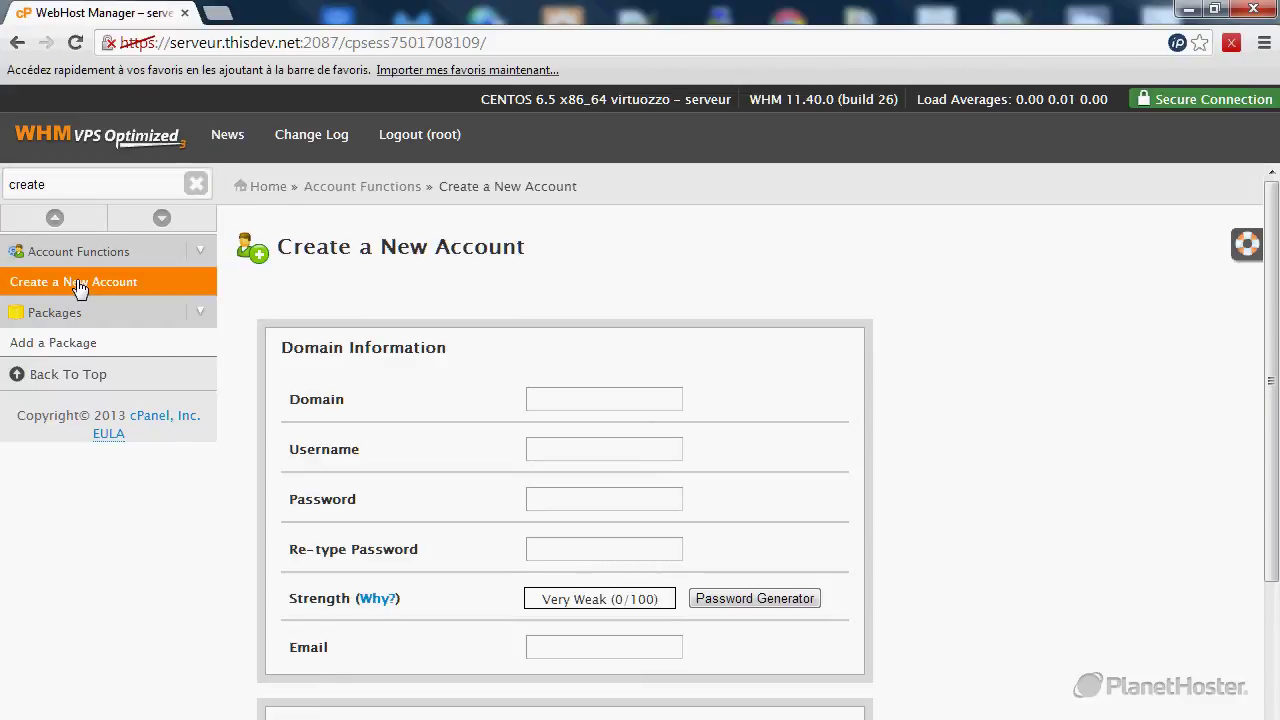
Enter domaintest.com as the new account's domain
drag(342, 405, 294, 409)
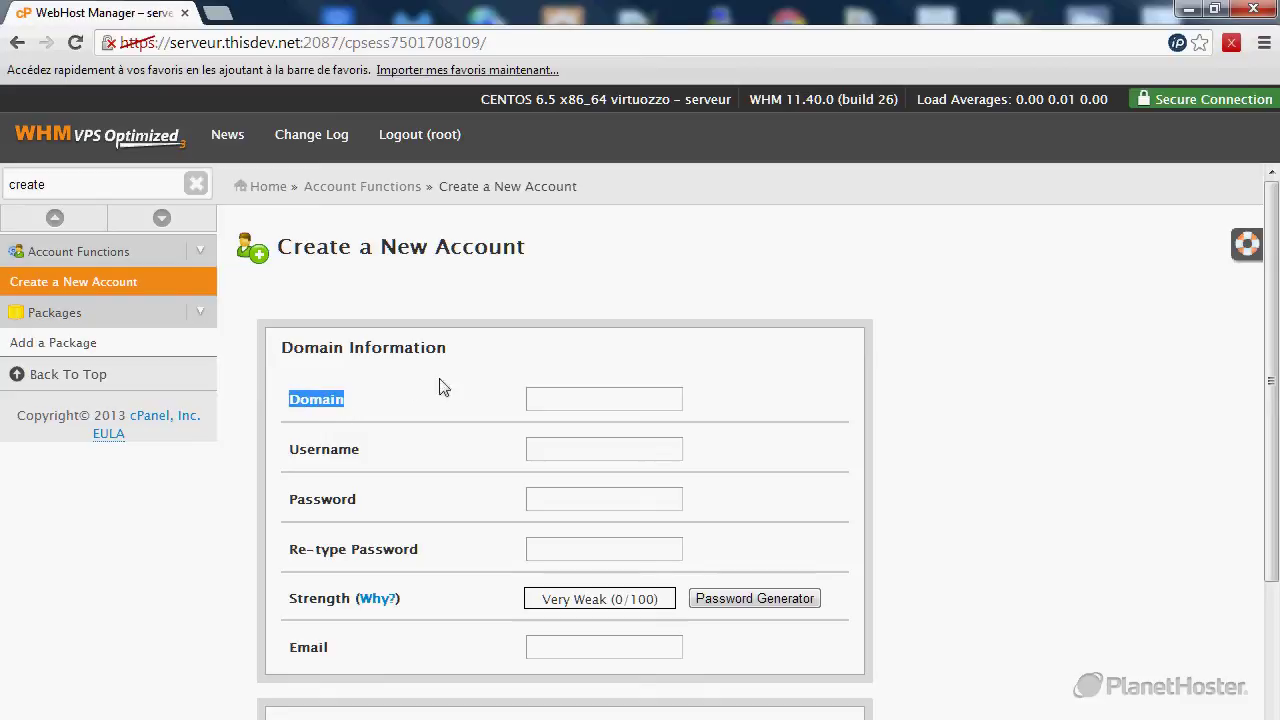
click(560, 399)
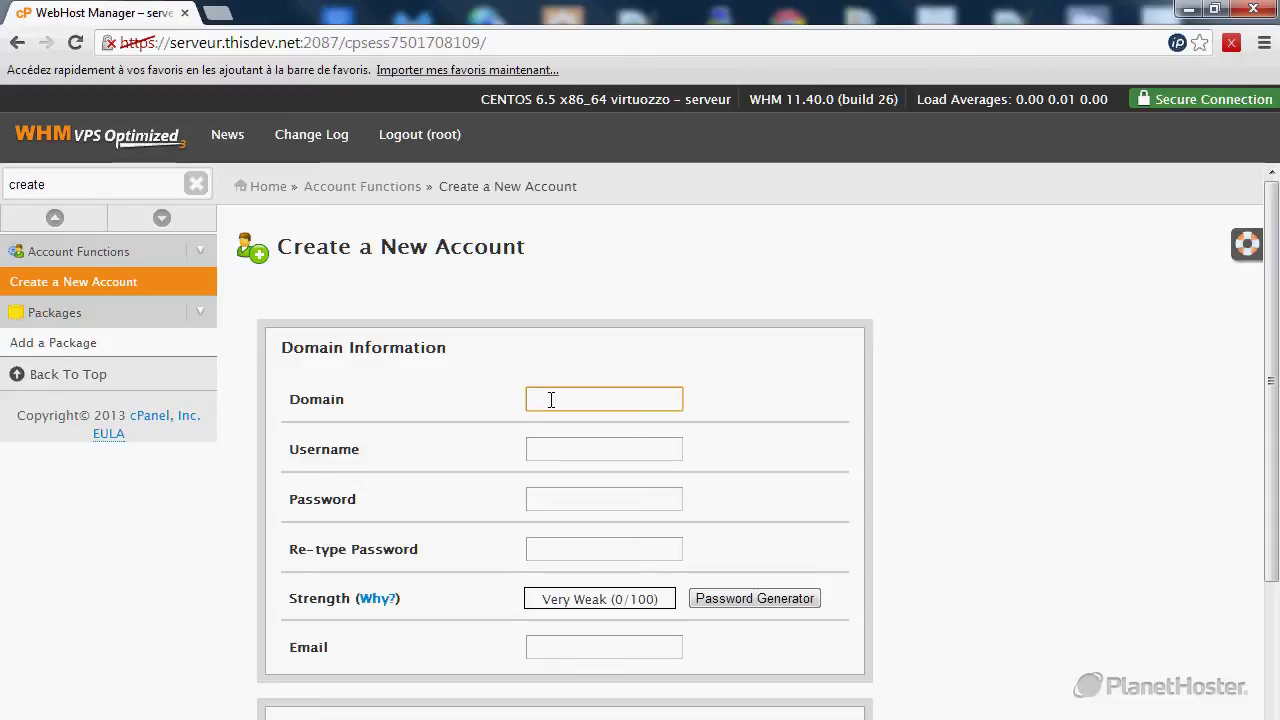
text(domaintest.com)
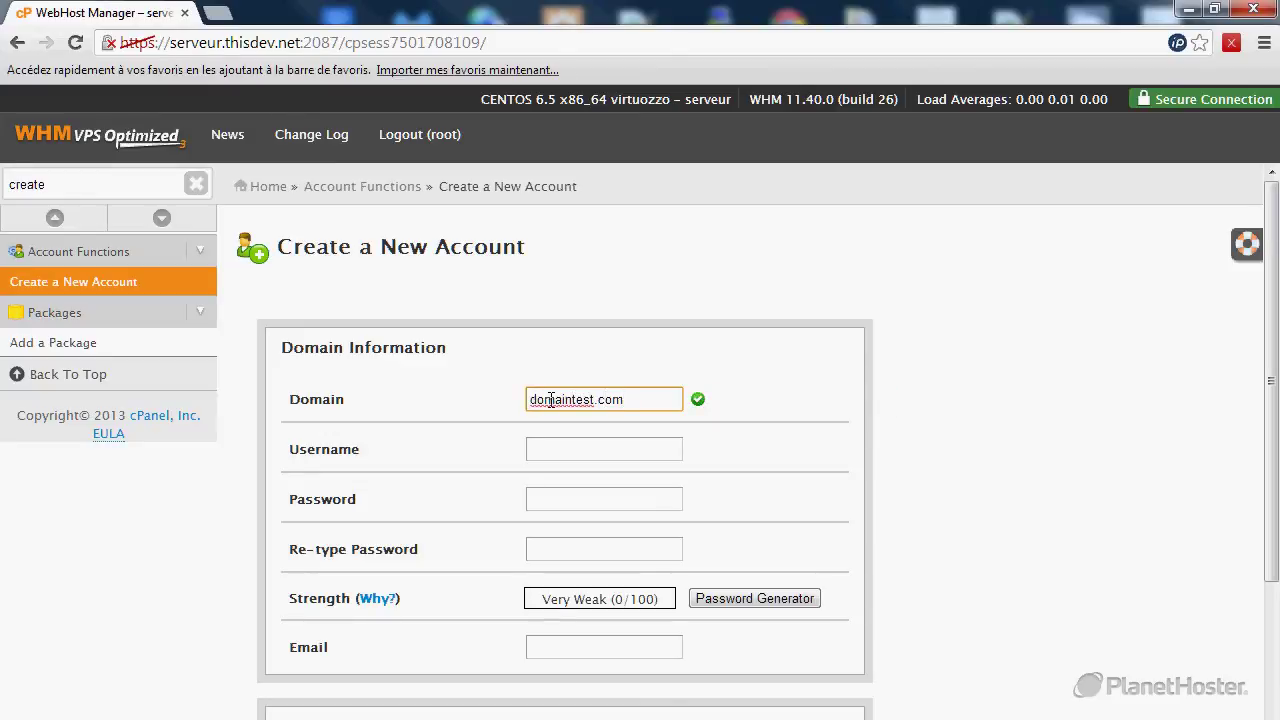
Replace the suggested account username with usertest
click(617, 449)
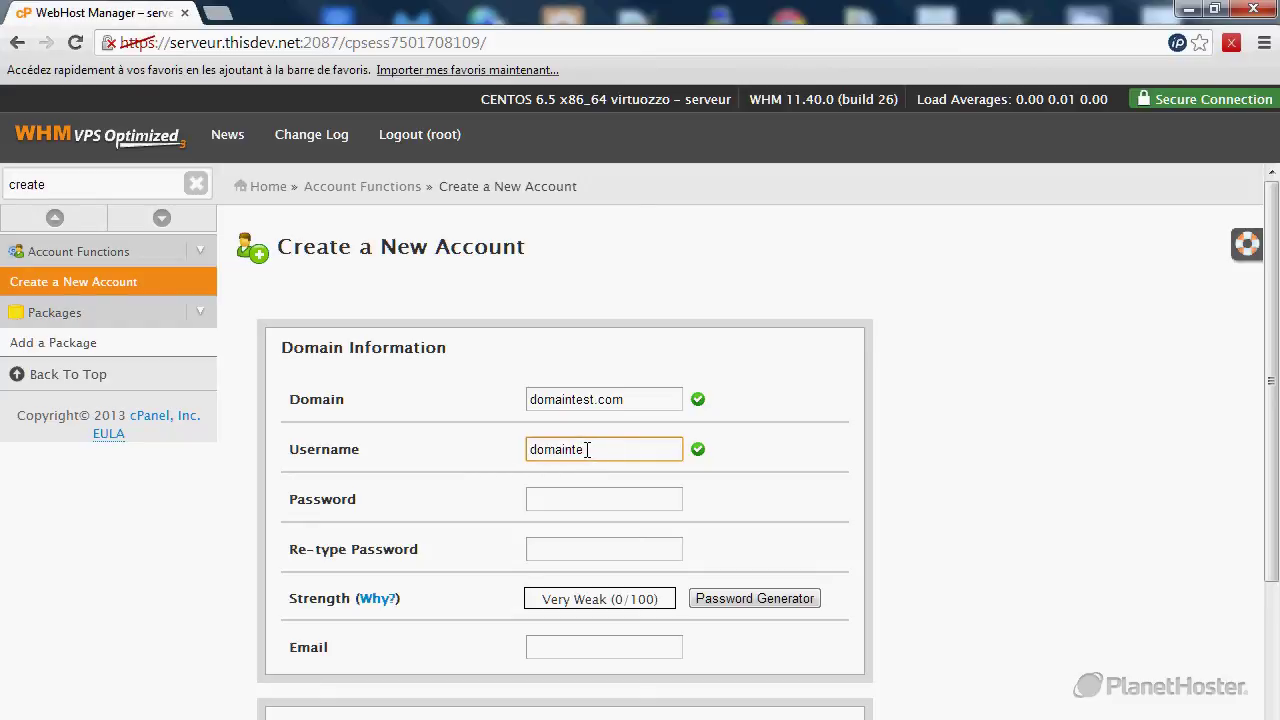
drag(585, 449, 493, 451)
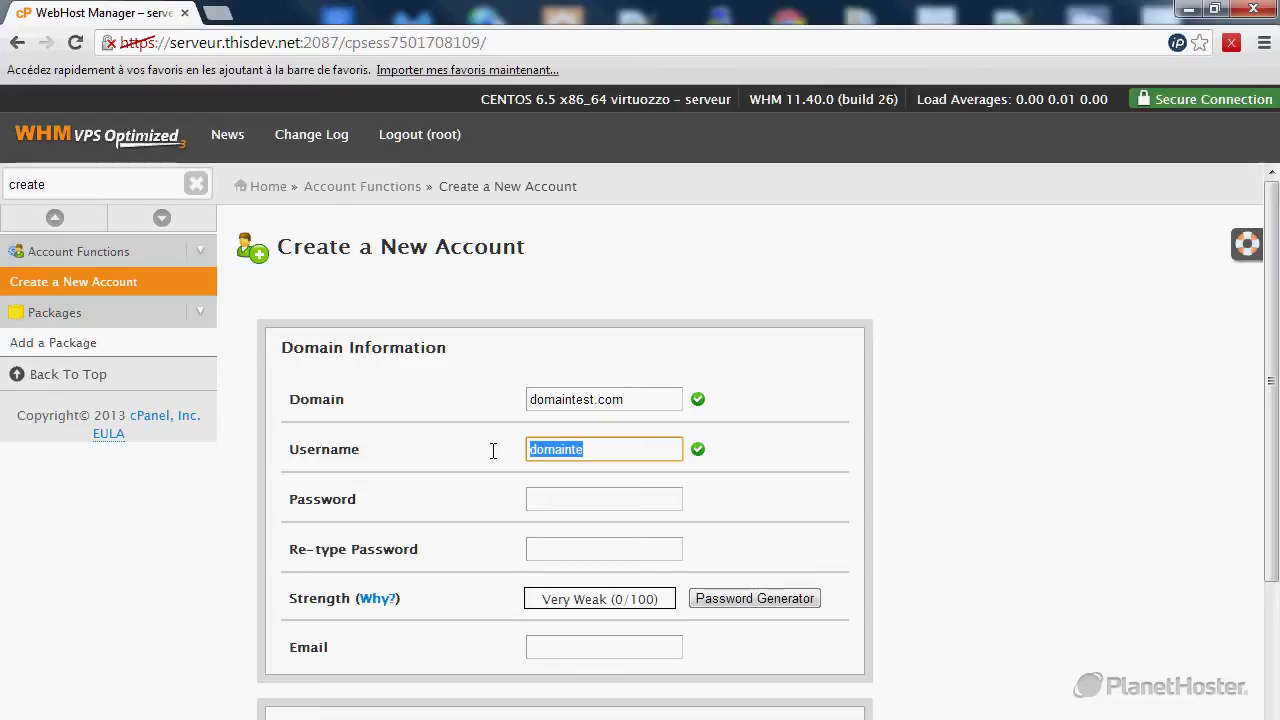
key(BackSpace)
text(us)
key(BackSpace)
key(BackSpace)
text(userter)
key(BackSpace)
text(st)
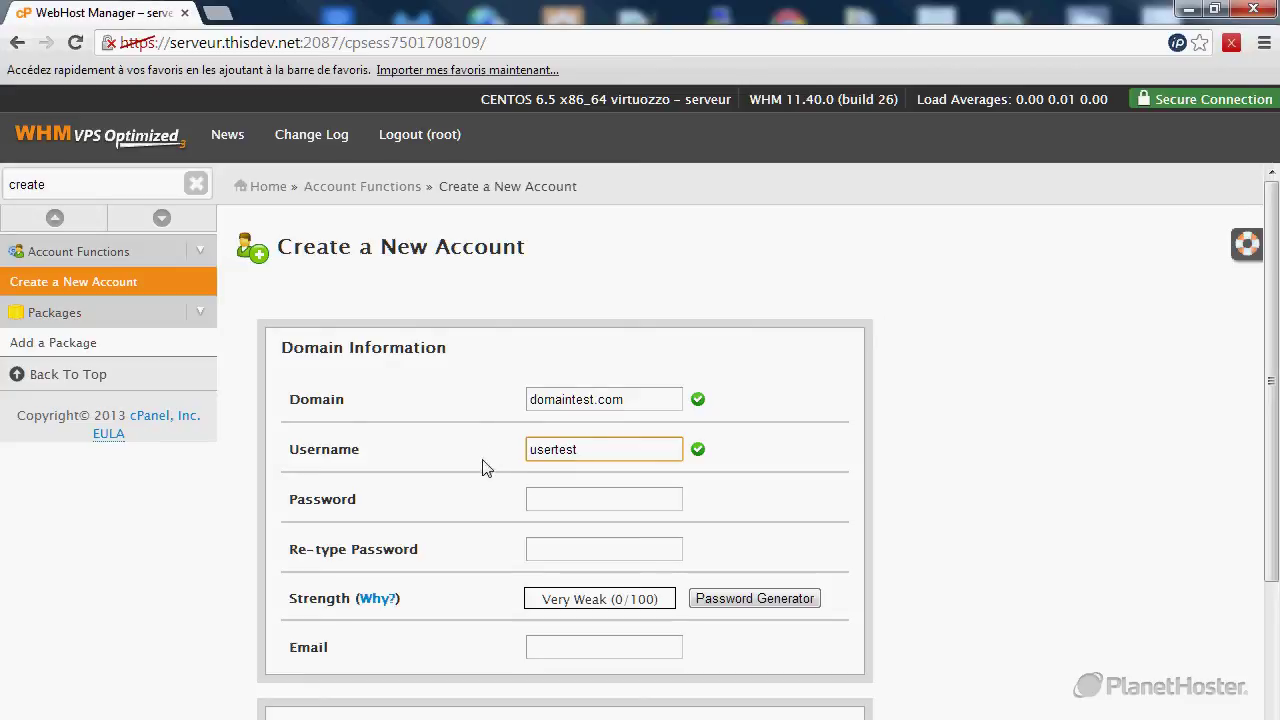
Fill in the account password with a generated 18-character one that uses mixed-case letters and numbers only, acknowledging it has been copied
click(651, 500)
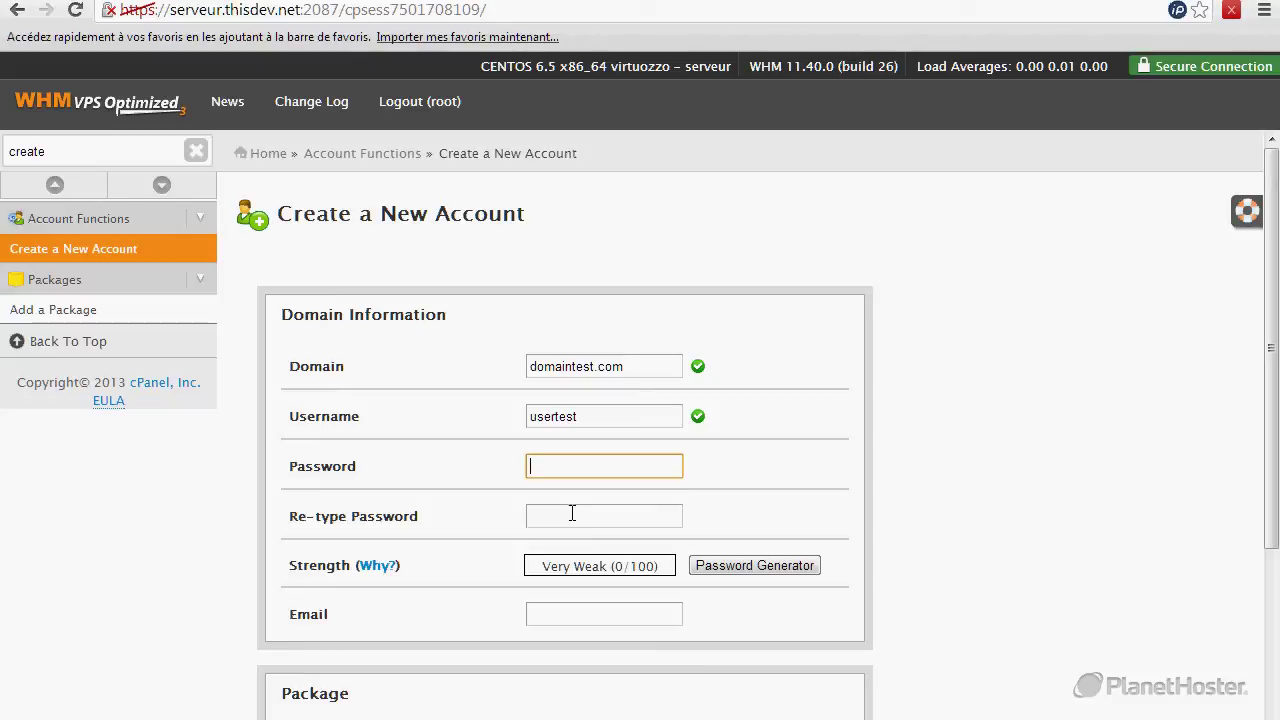
click(755, 562)
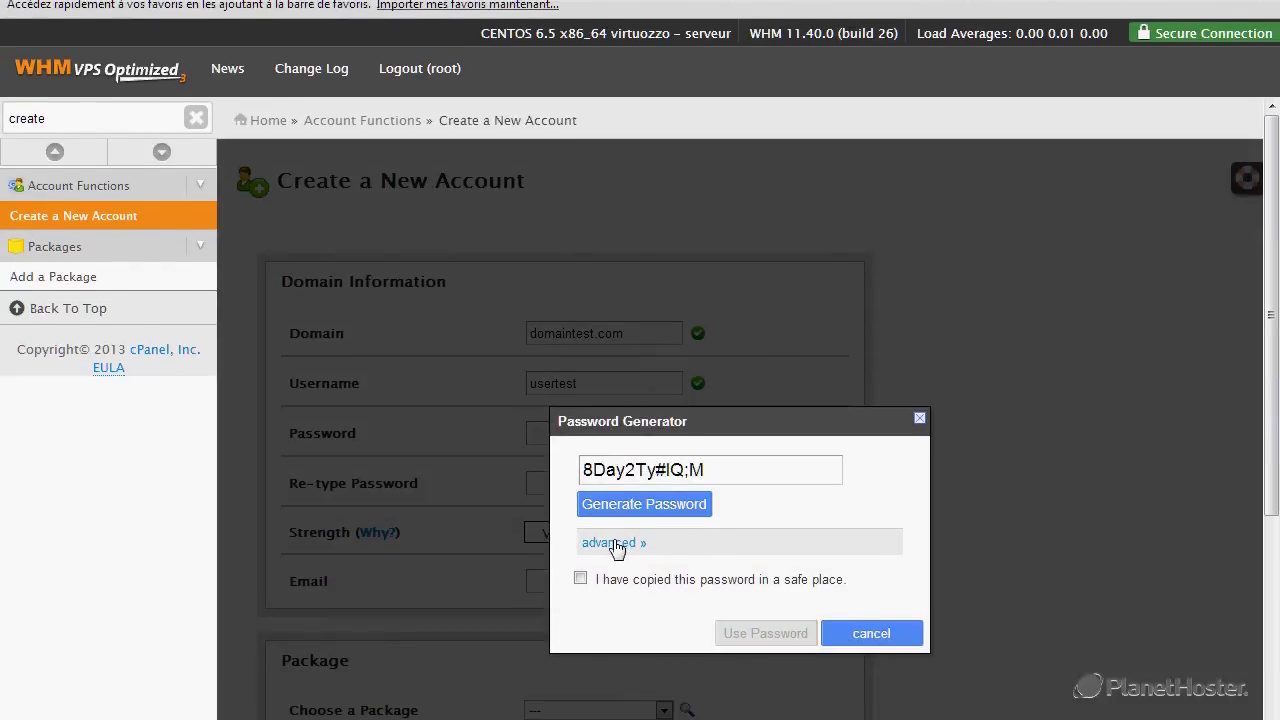
click(614, 553)
click(654, 534)
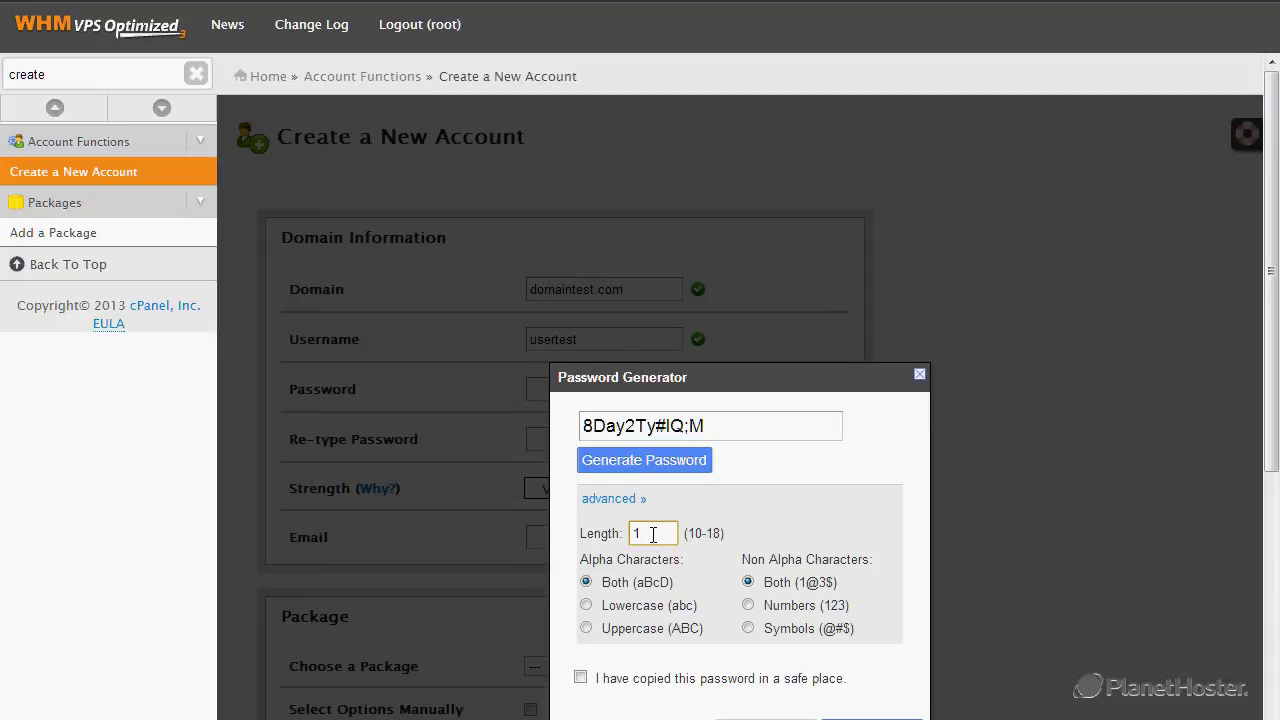
click(747, 540)
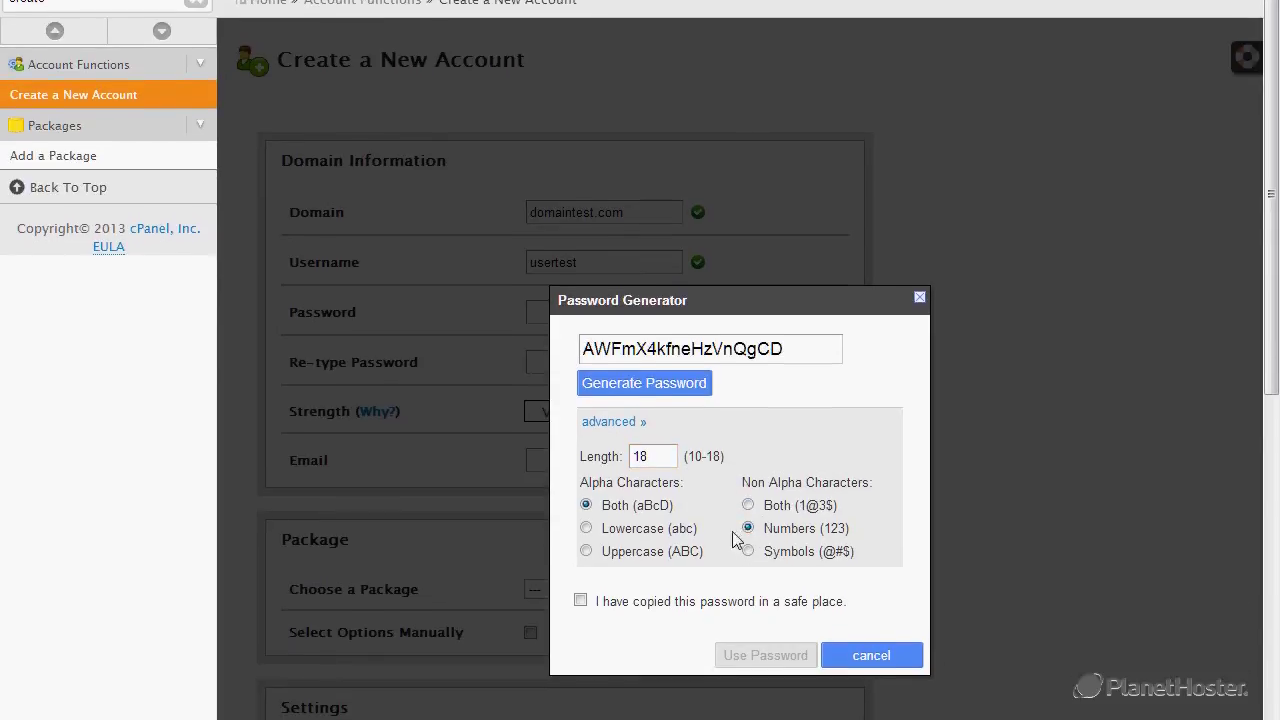
click(581, 536)
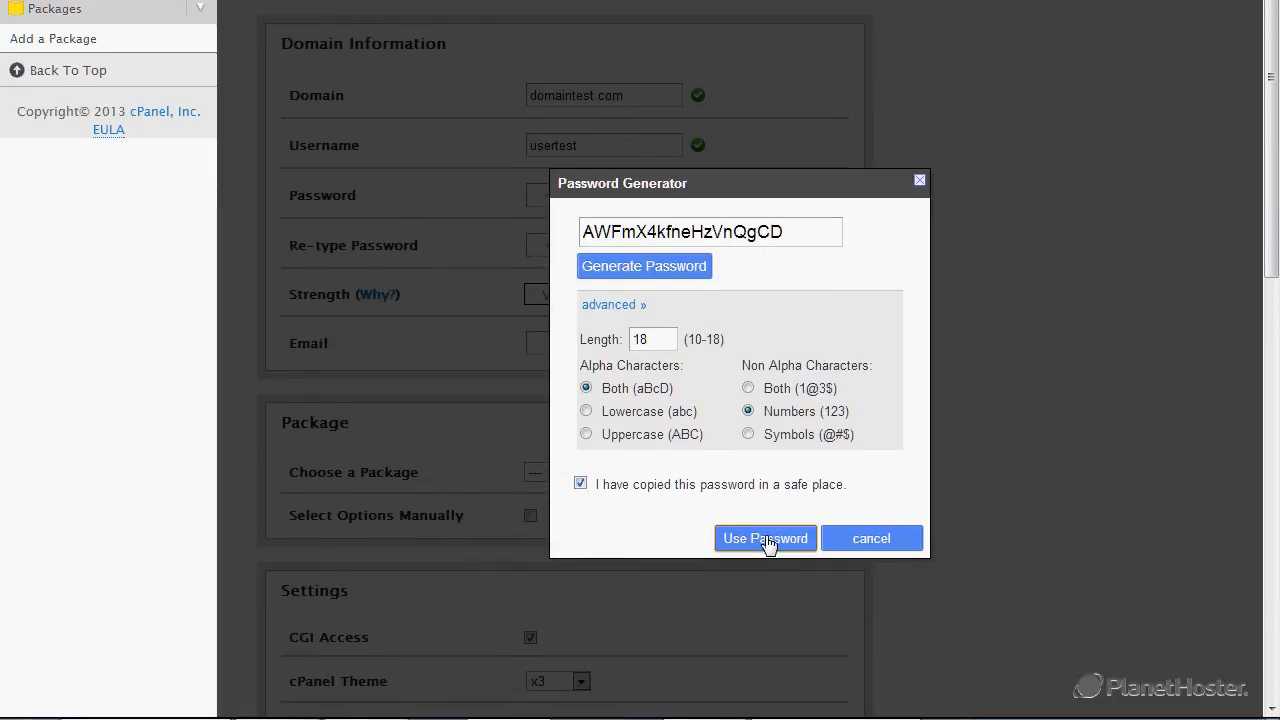
click(767, 540)
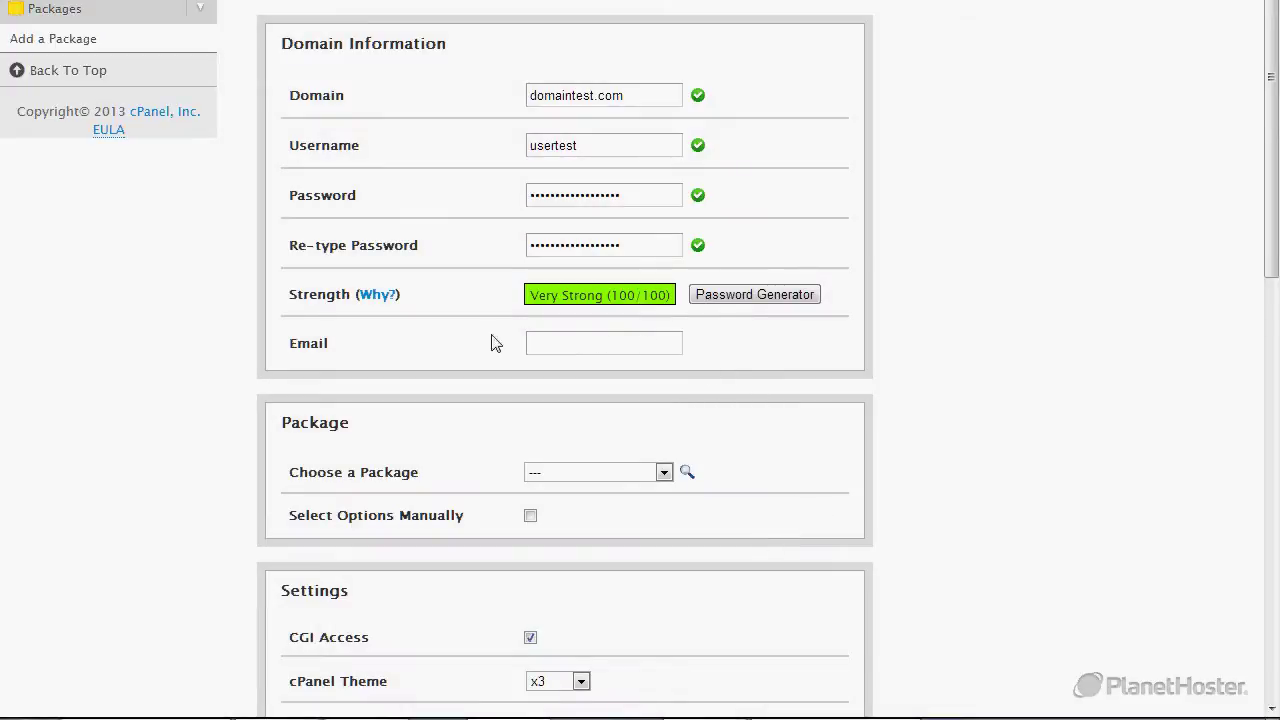
Fill in the new account's contact e-mail address
drag(313, 346, 304, 346)
click(306, 350)
click(556, 342)
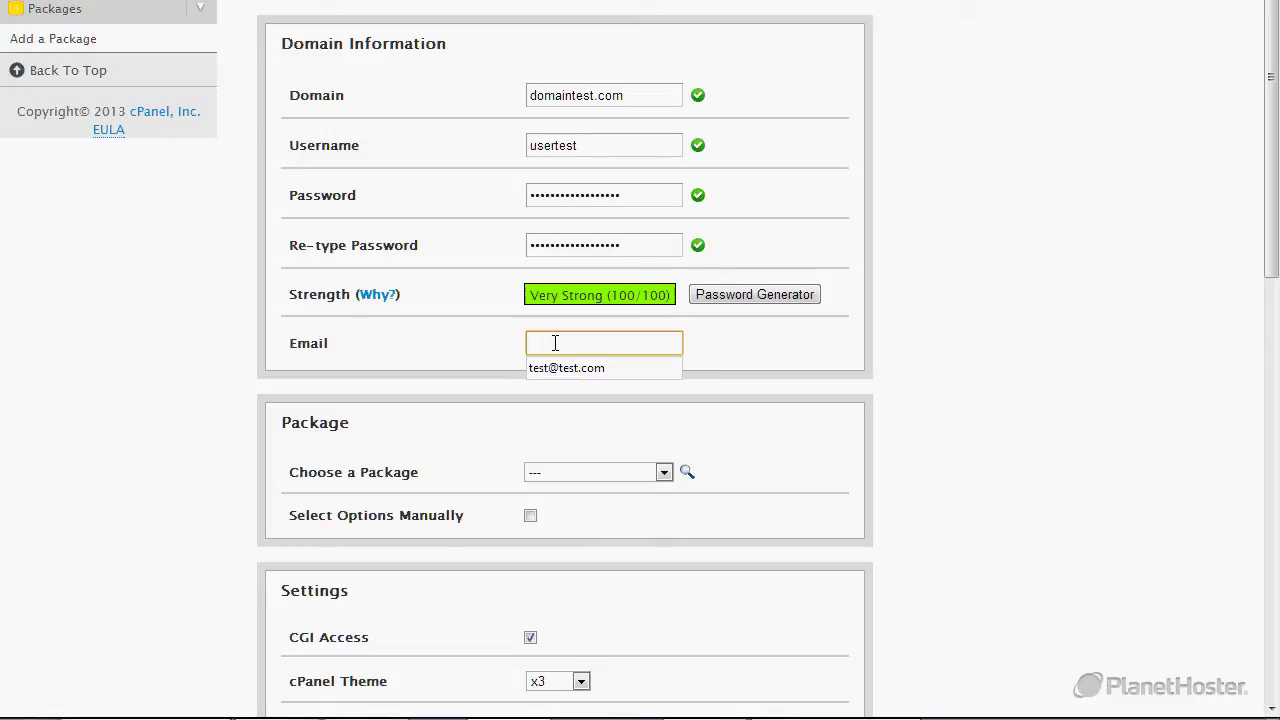
text(test@test.com)
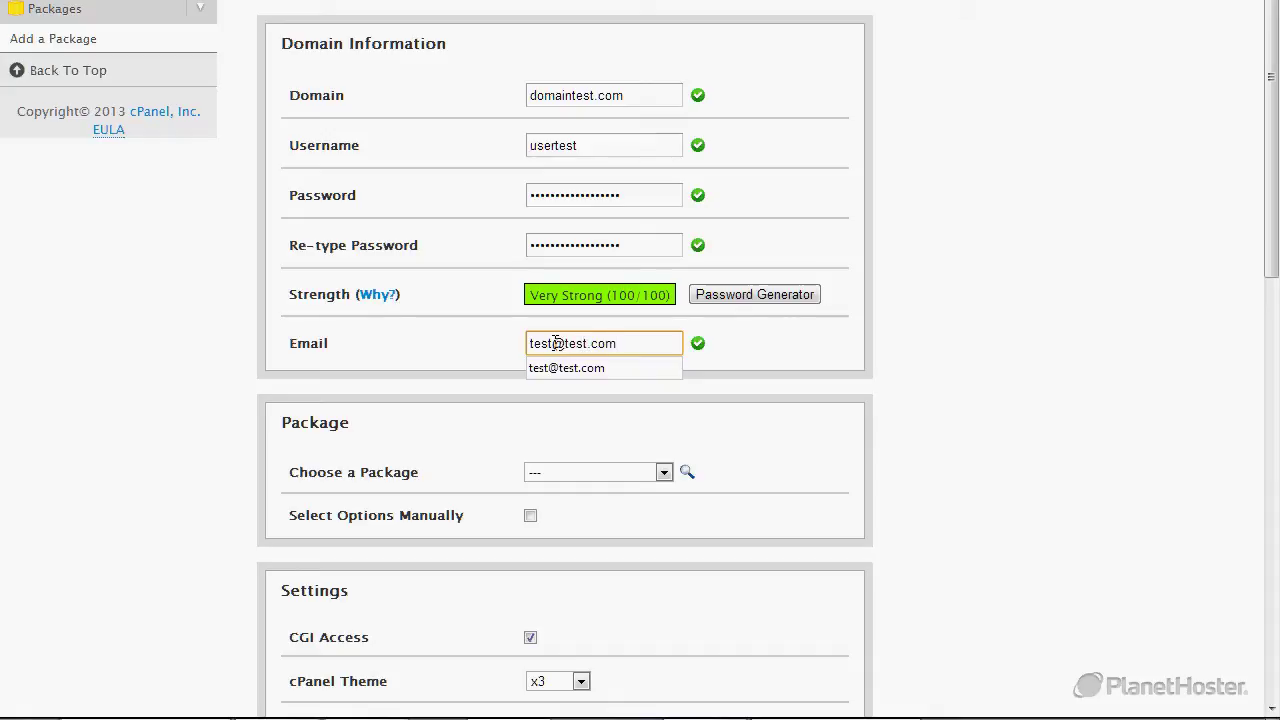
Check the available packages and enable manual selection of the account's options
drag(358, 422, 274, 424)
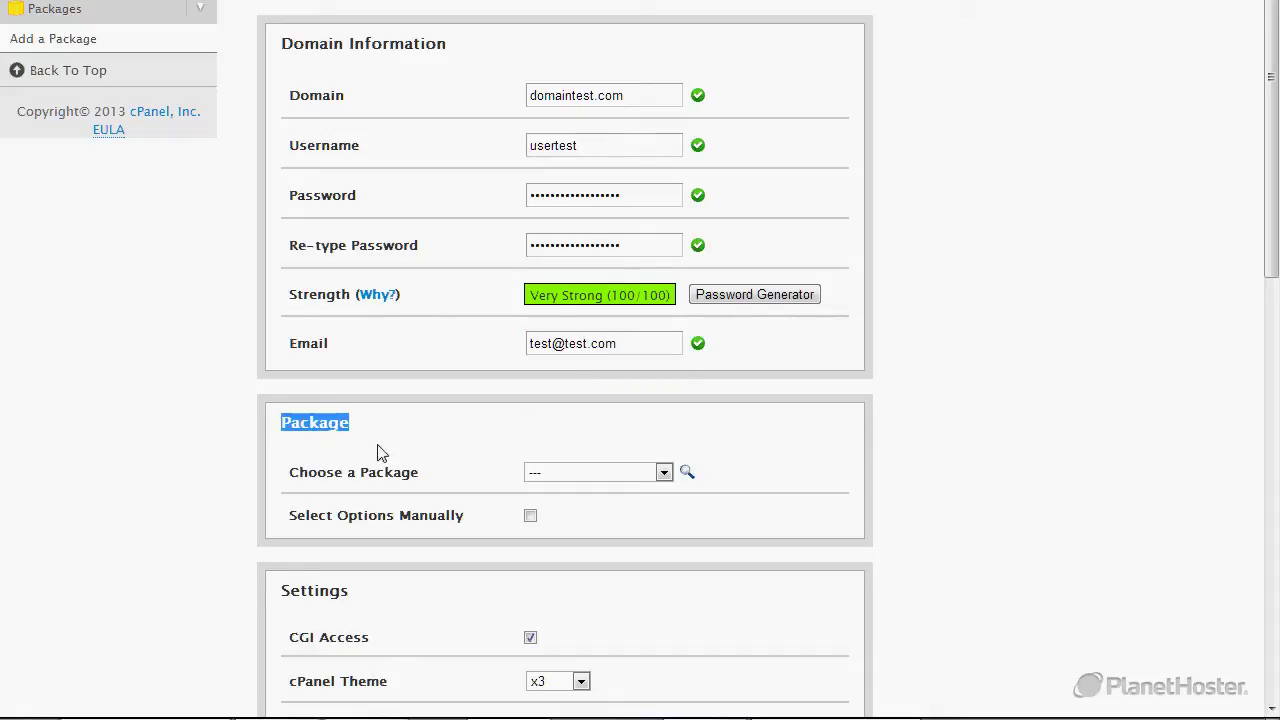
click(664, 478)
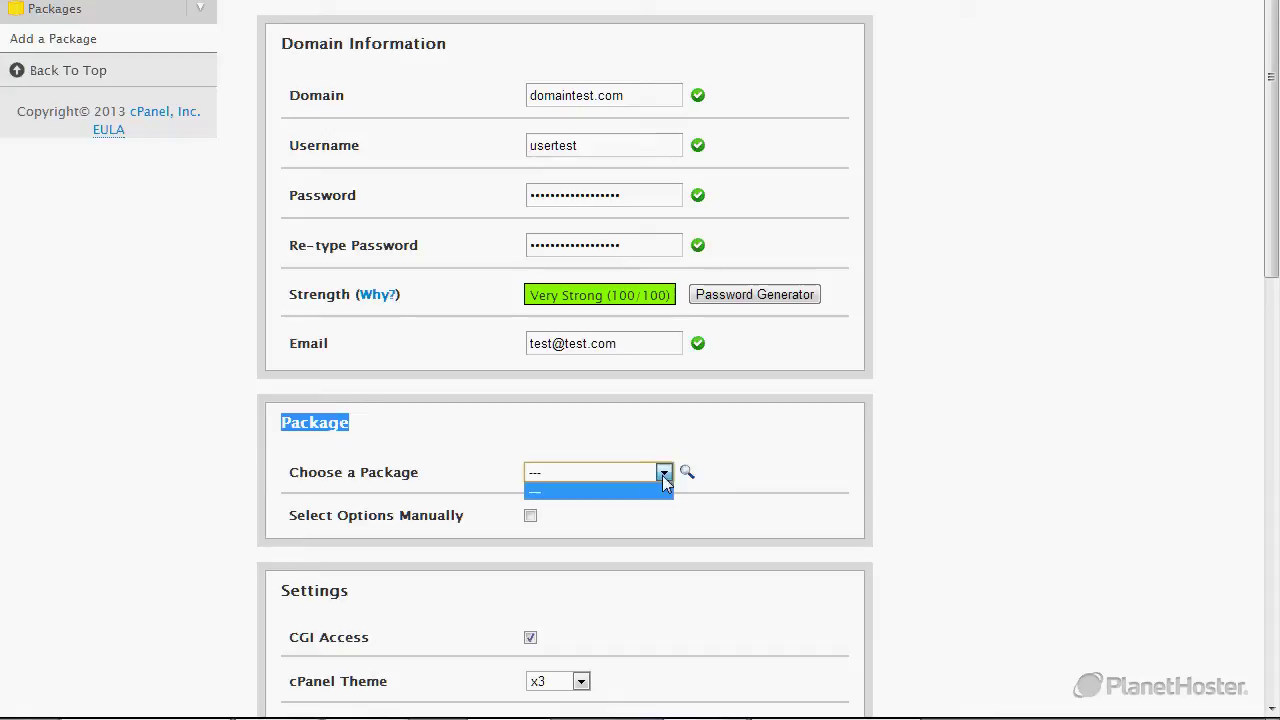
click(664, 480)
scroll(464, 435, down, 2)
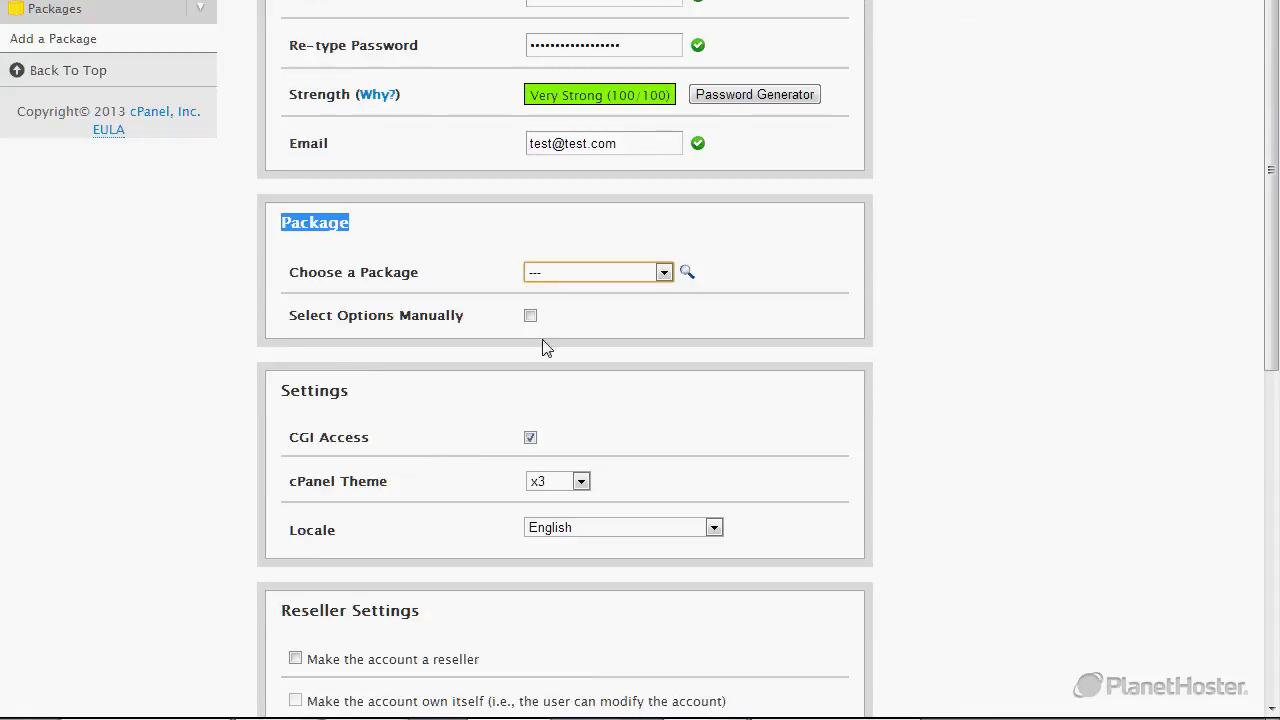
click(531, 316)
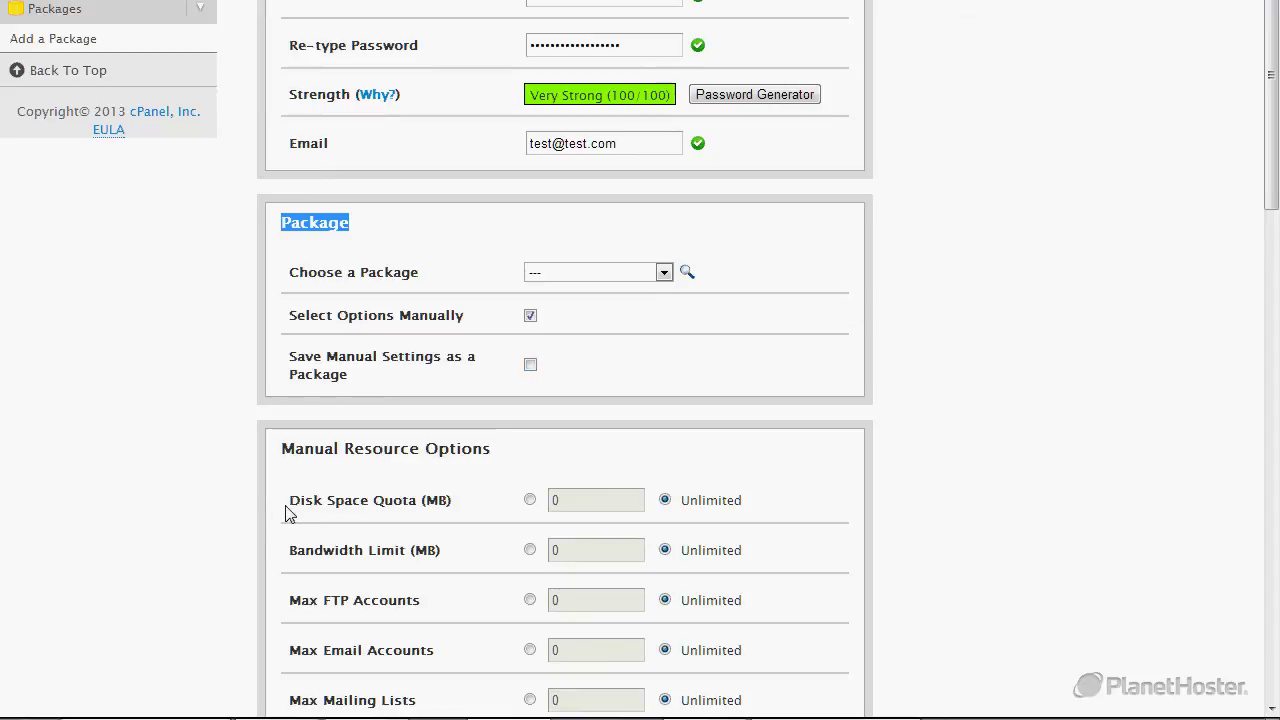
Examine the manual resource options, such as disk quota and bandwidth limit, and the dedicated IP and access settings
drag(291, 502, 393, 502)
drag(297, 552, 364, 550)
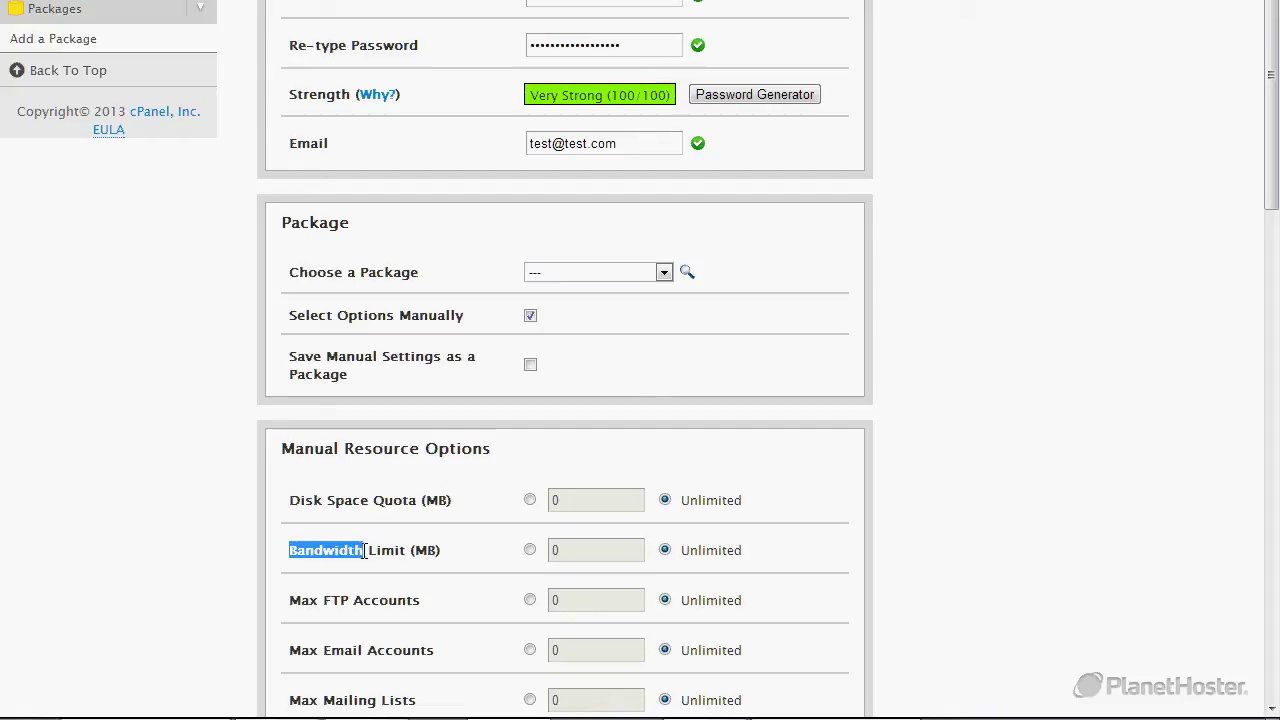
scroll(360, 552, down, 1)
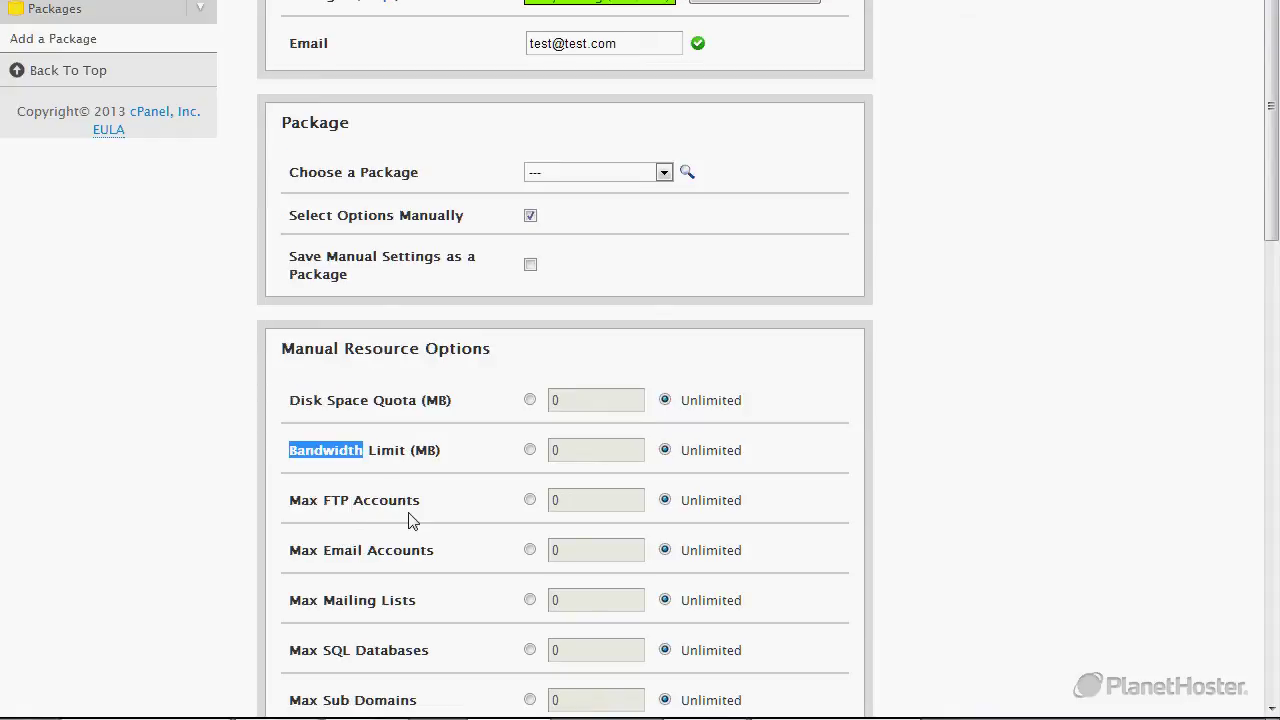
scroll(412, 520, down, 3)
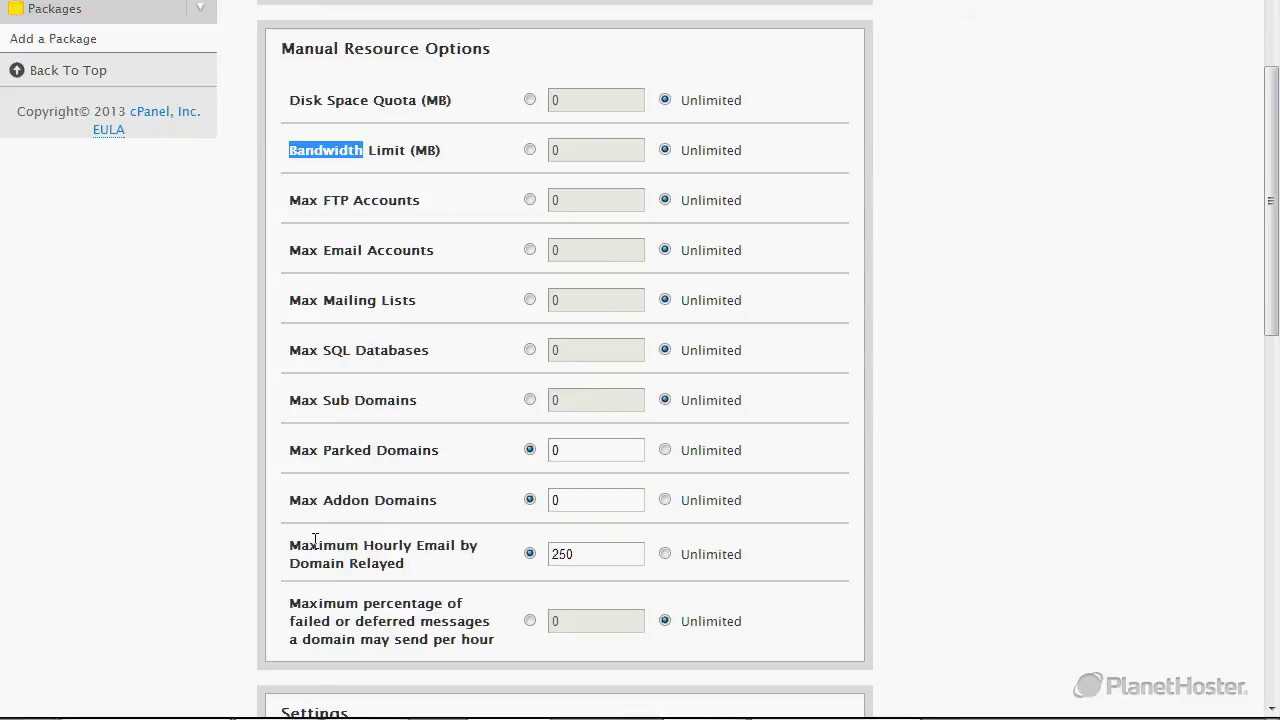
scroll(290, 500, down, 2)
scroll(317, 560, down, 1)
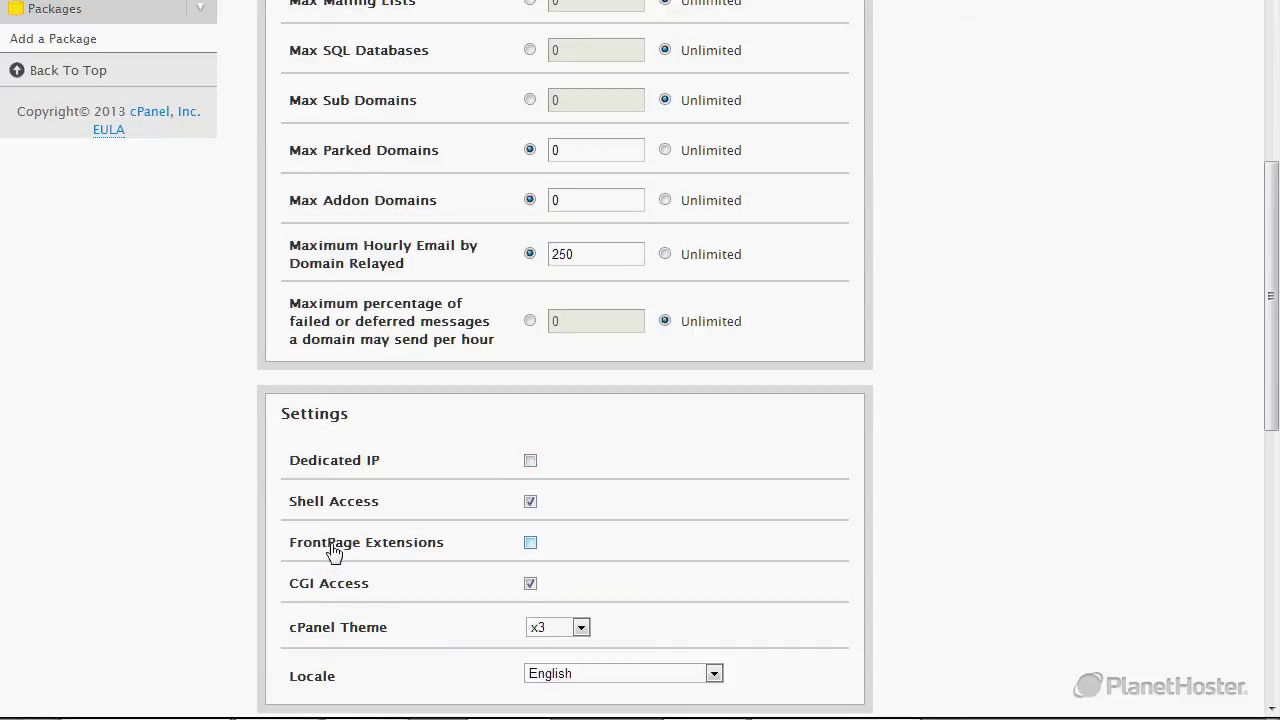
drag(290, 463, 528, 467)
scroll(470, 472, down, 2)
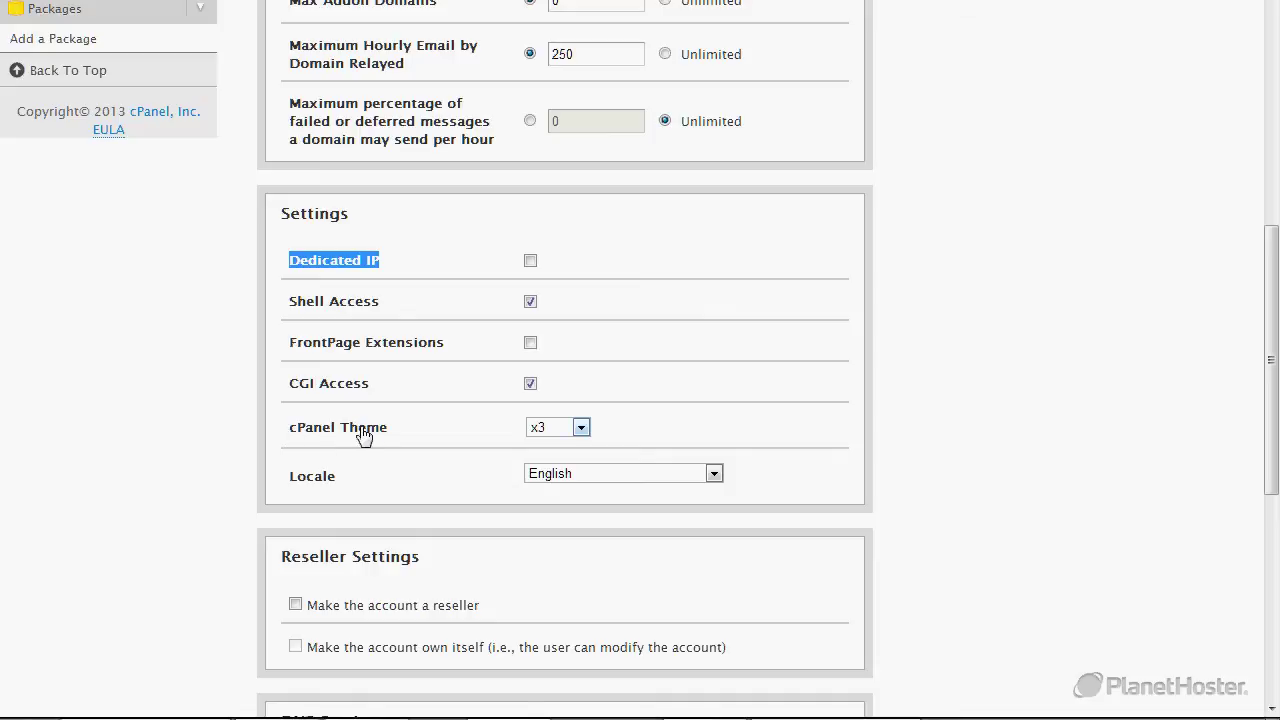
Keep x3 as the cPanel theme and set the account's locale to French (français)
click(581, 427)
click(571, 443)
drag(335, 478, 281, 477)
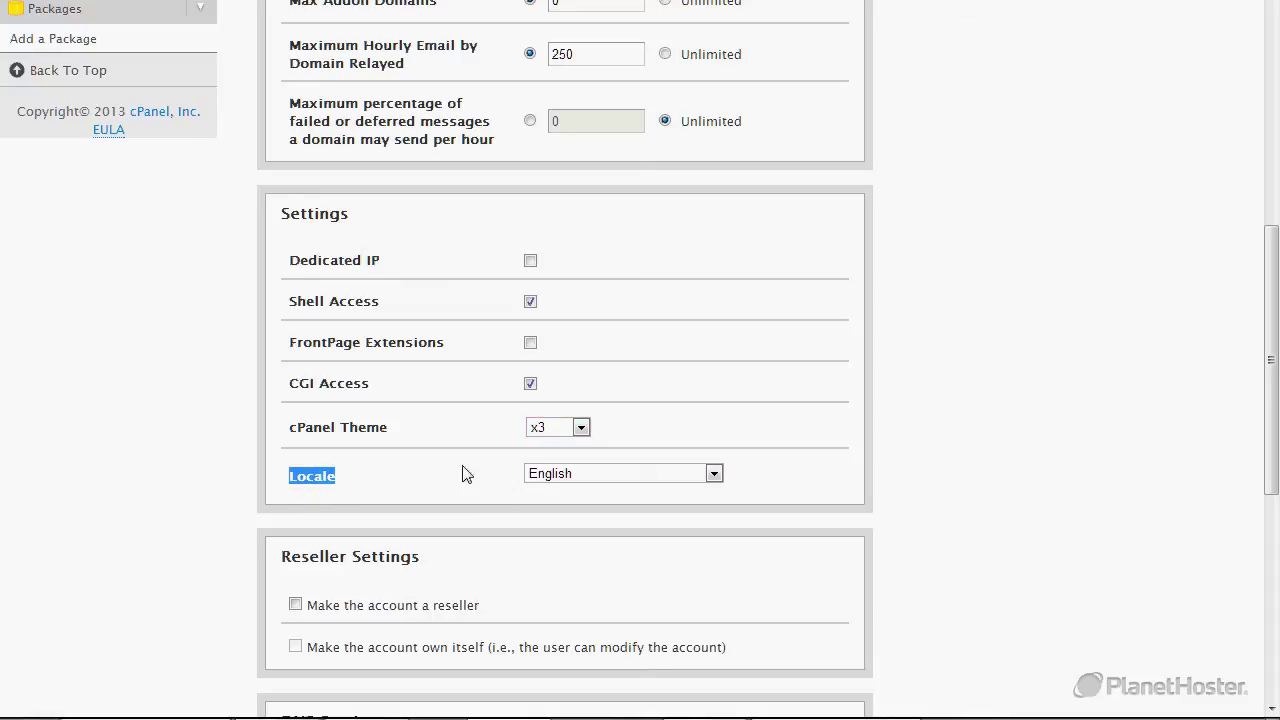
click(712, 475)
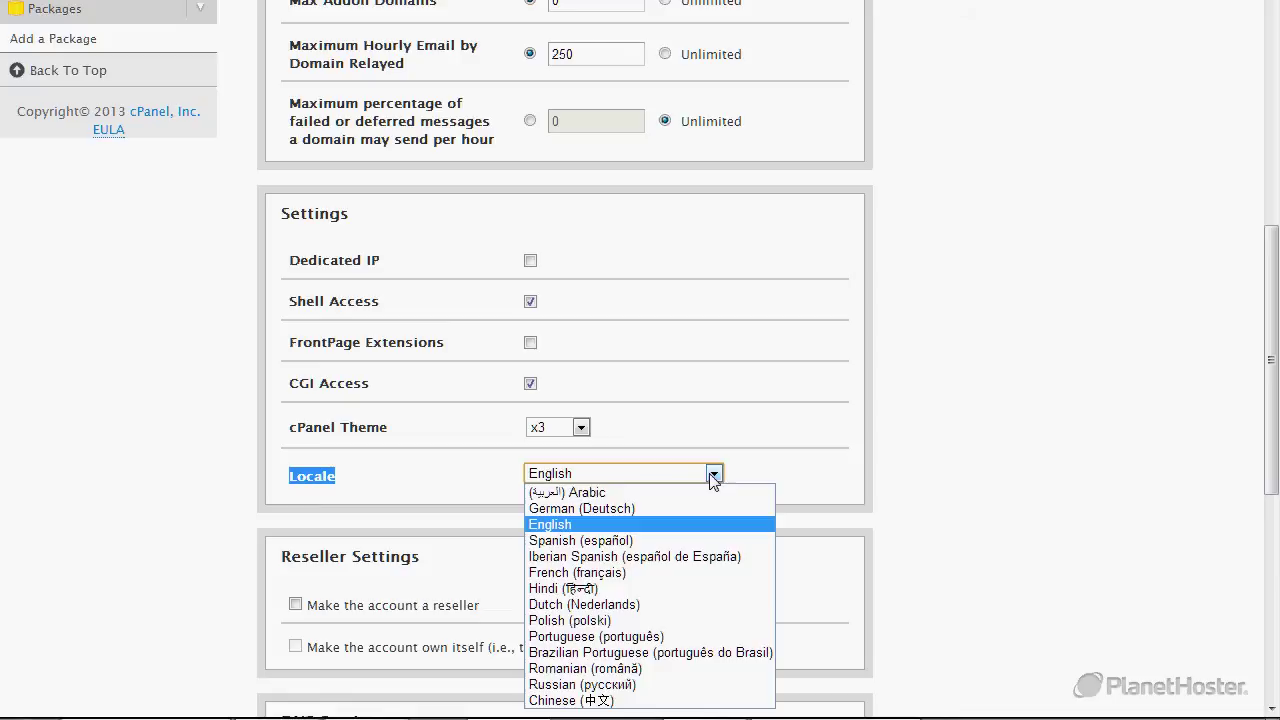
click(588, 575)
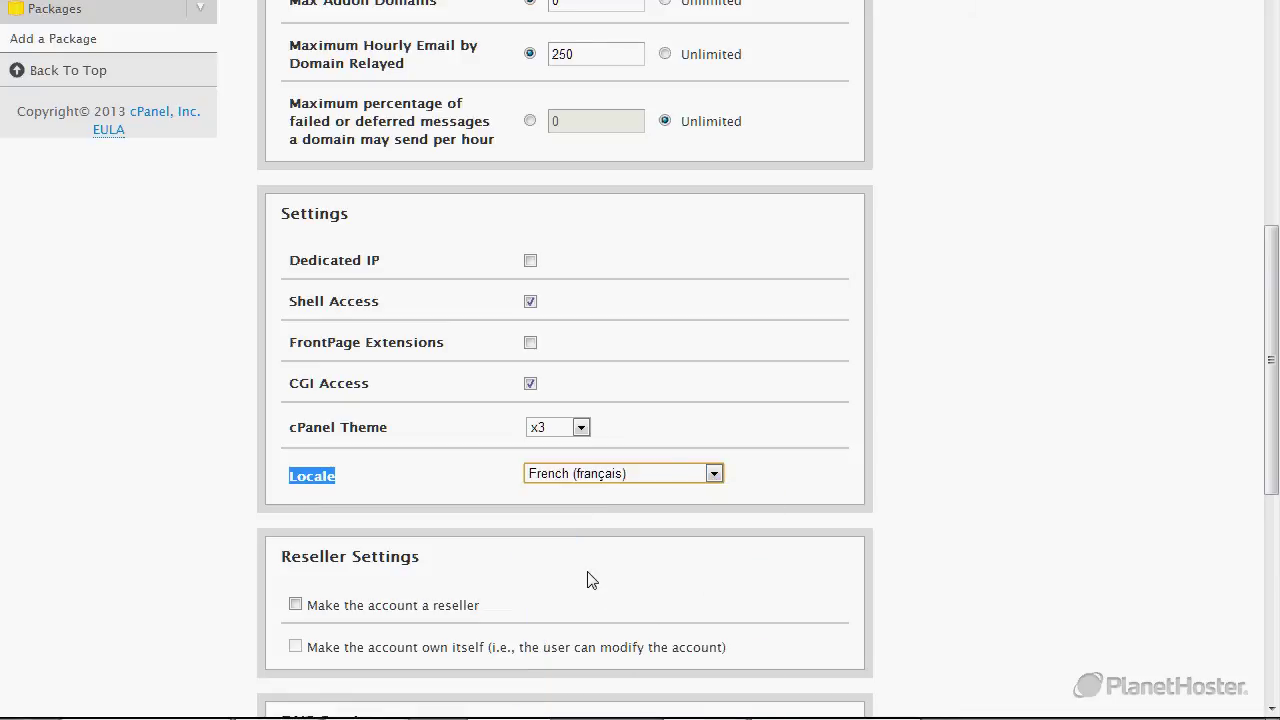
Review the reseller settings and the DNS settings, including the DKIM option
scroll(589, 580, down, 2)
drag(438, 462, 282, 461)
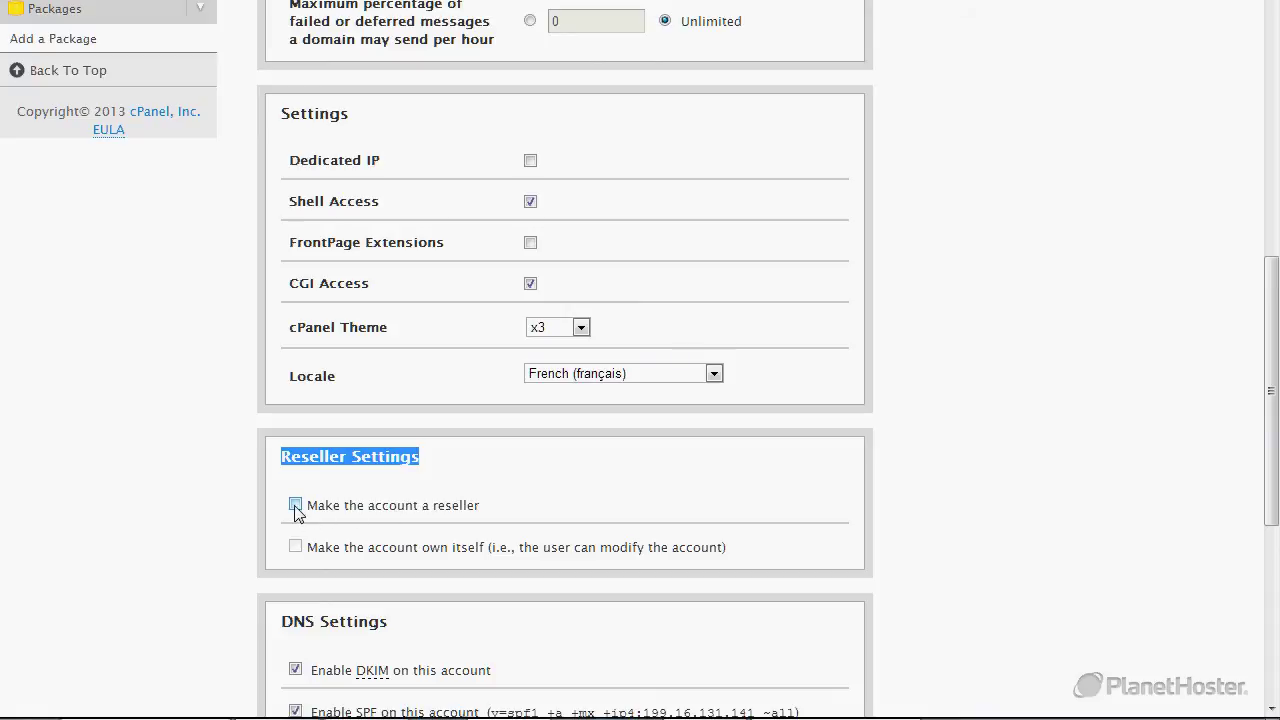
scroll(296, 510, down, 2)
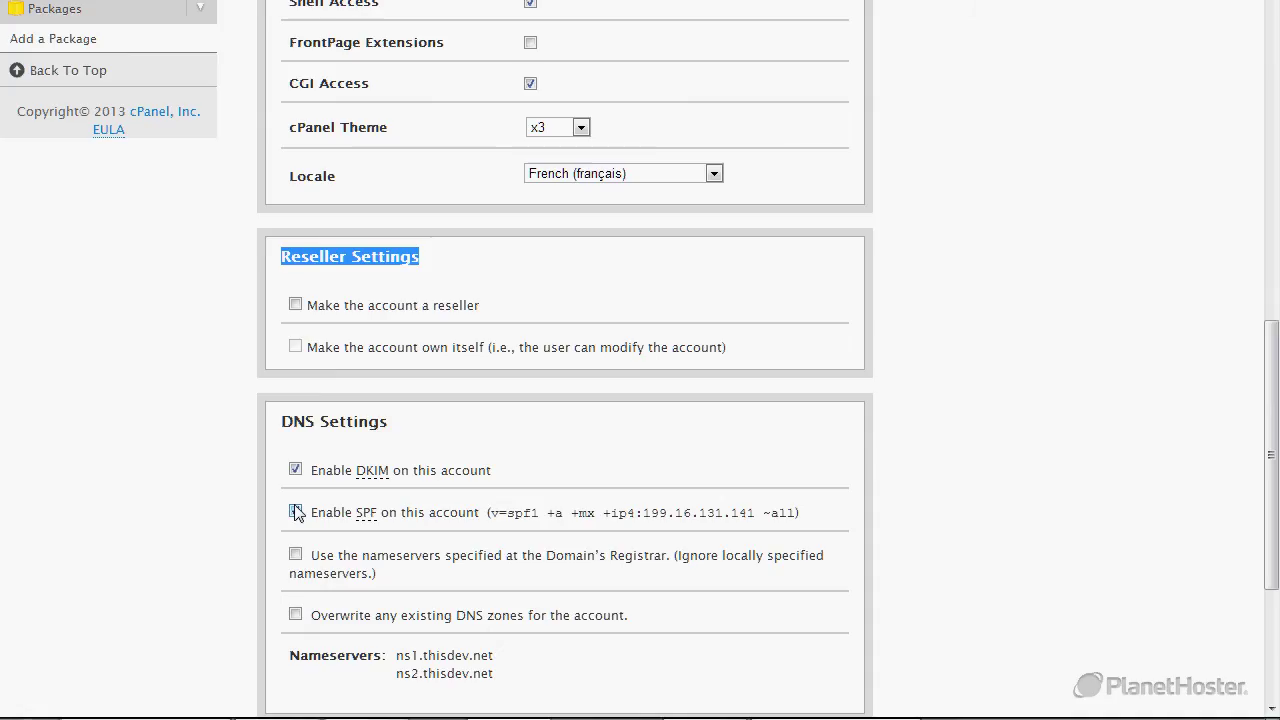
drag(397, 432, 273, 421)
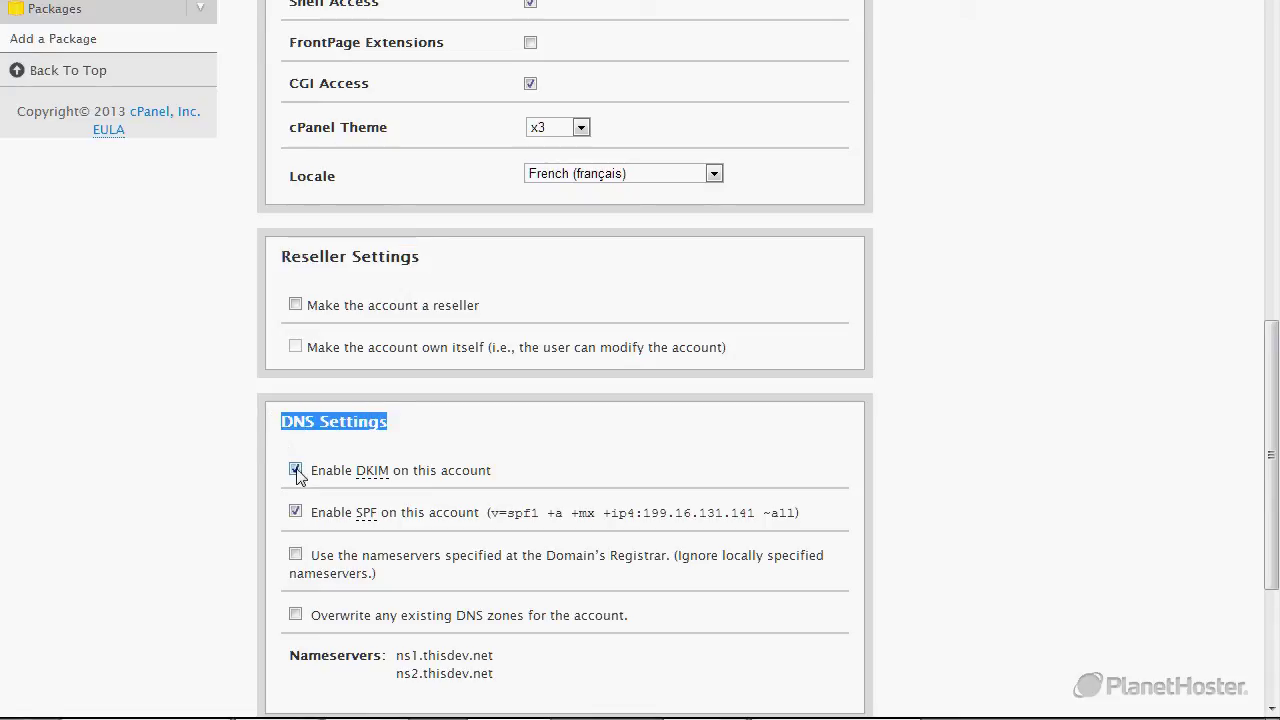
click(462, 462)
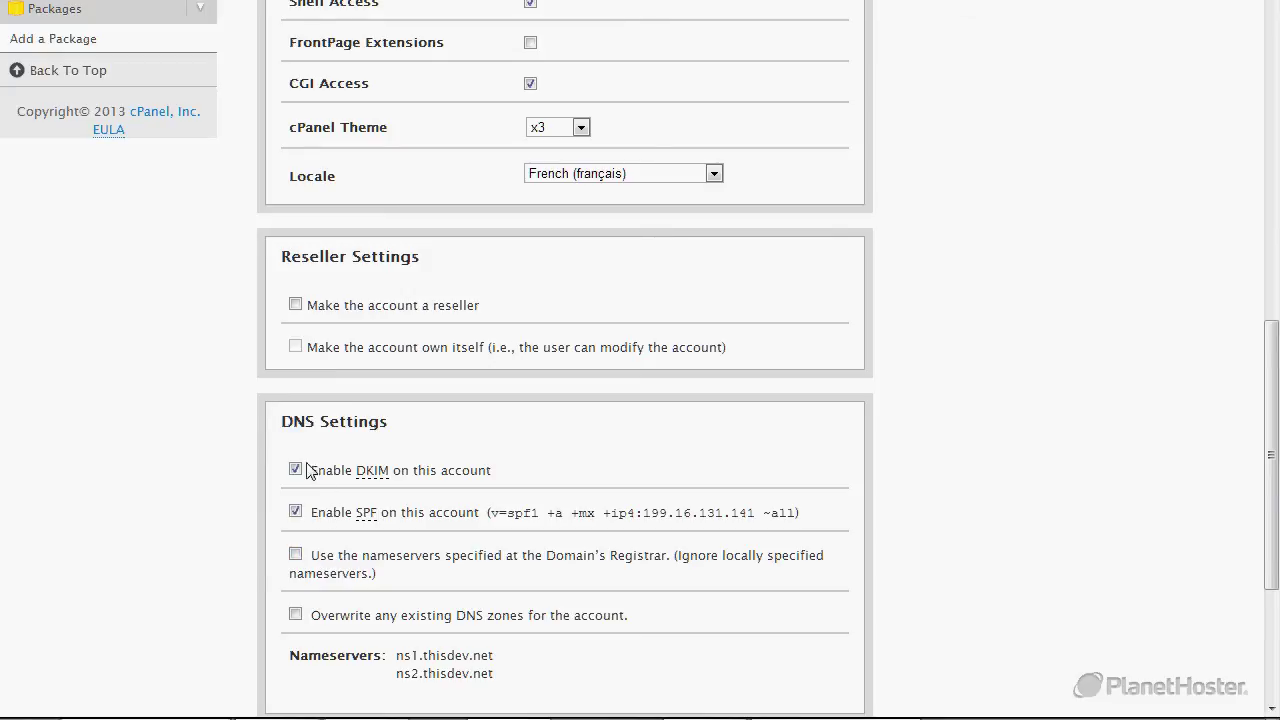
Check the mail routing settings, keep Local Mail Exchanger, and create the account
scroll(368, 510, down, 1)
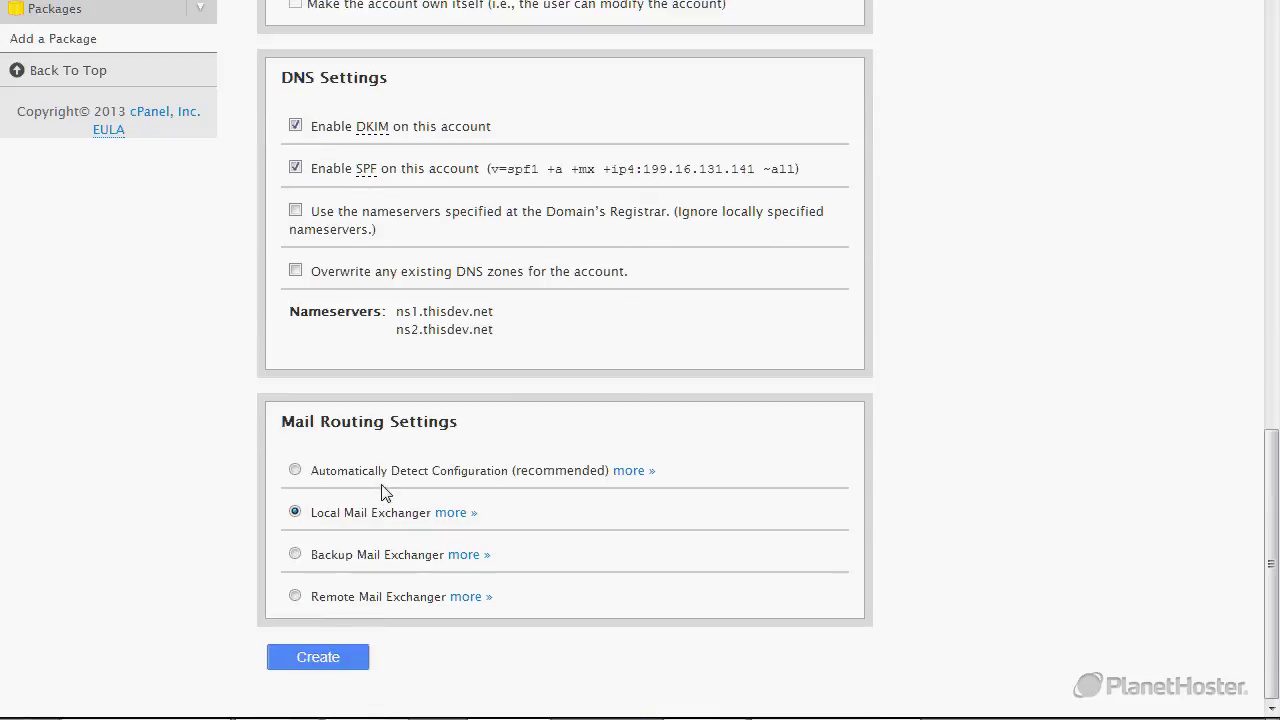
drag(458, 423, 284, 428)
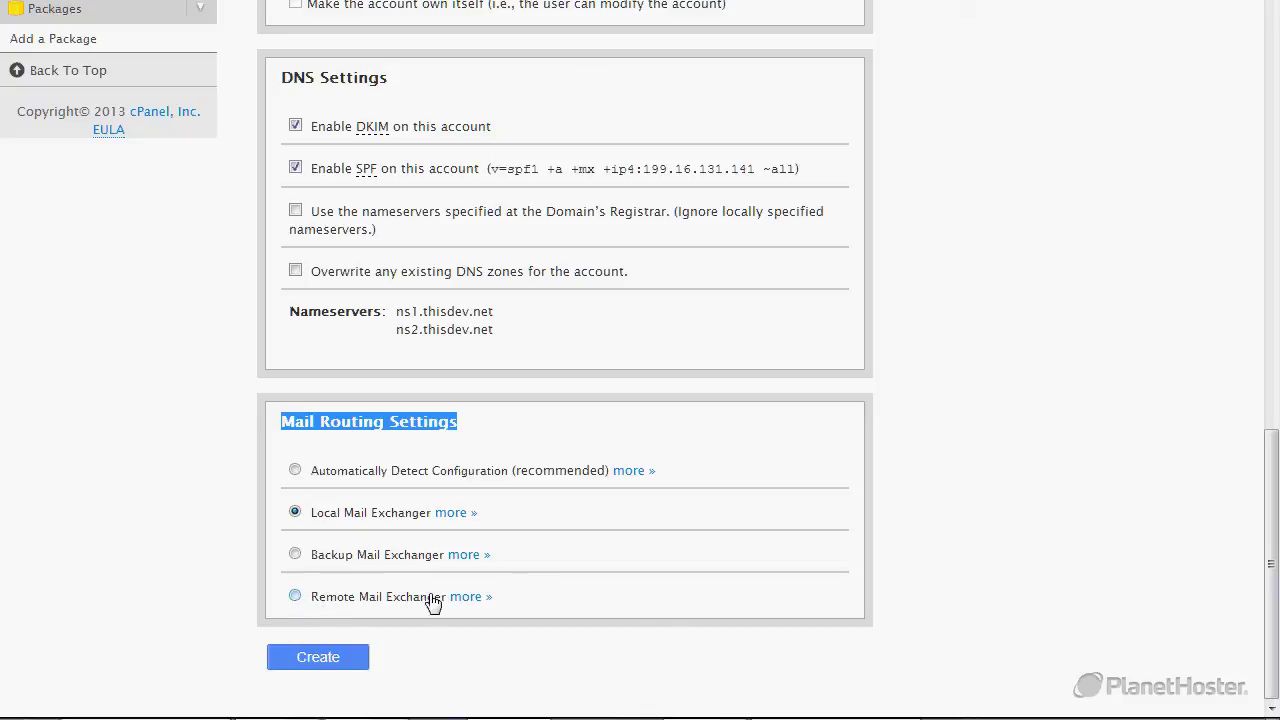
click(616, 550)
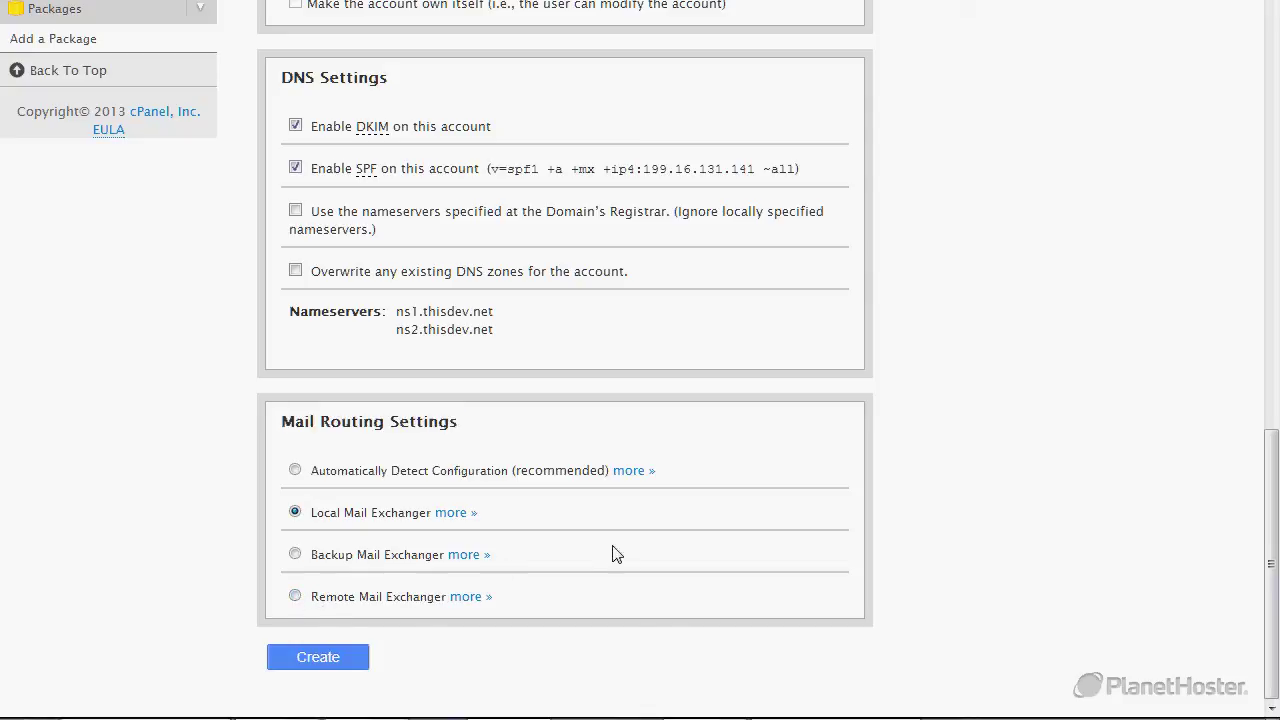
click(318, 659)
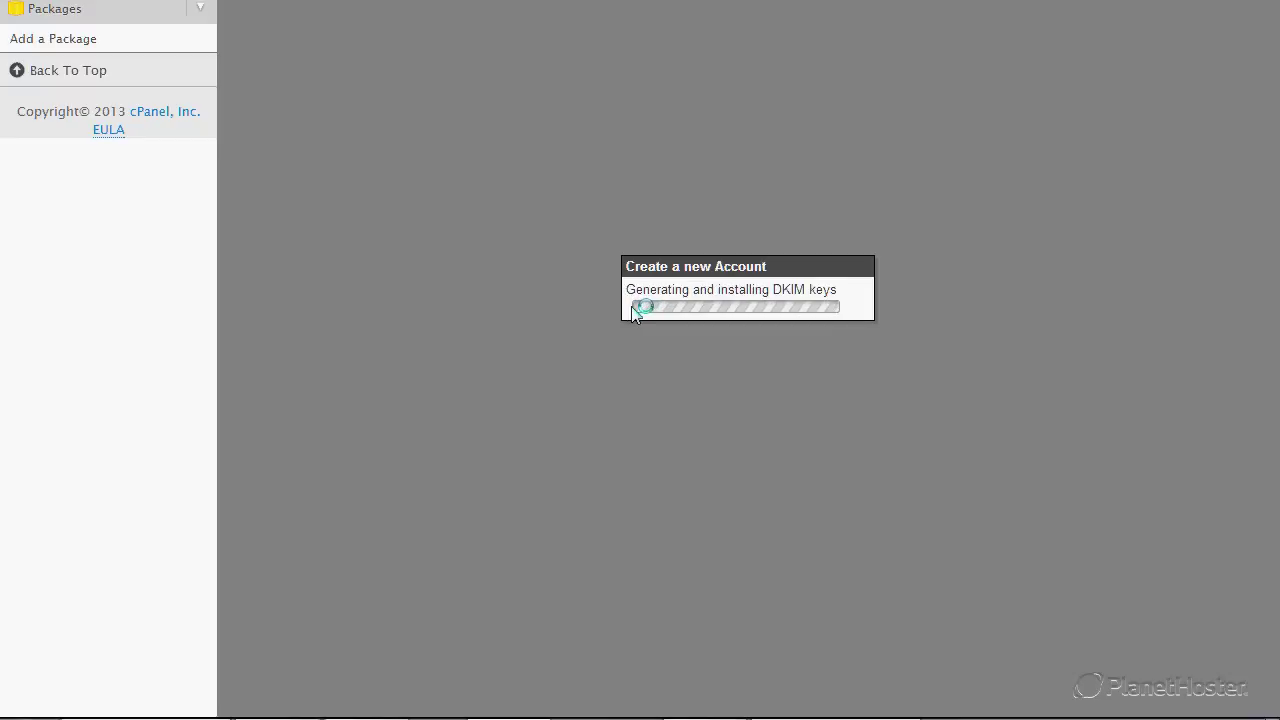
Review the New Account Info block in the creation log, including the domain, login details and nameservers
scroll(633, 314, down, 1)
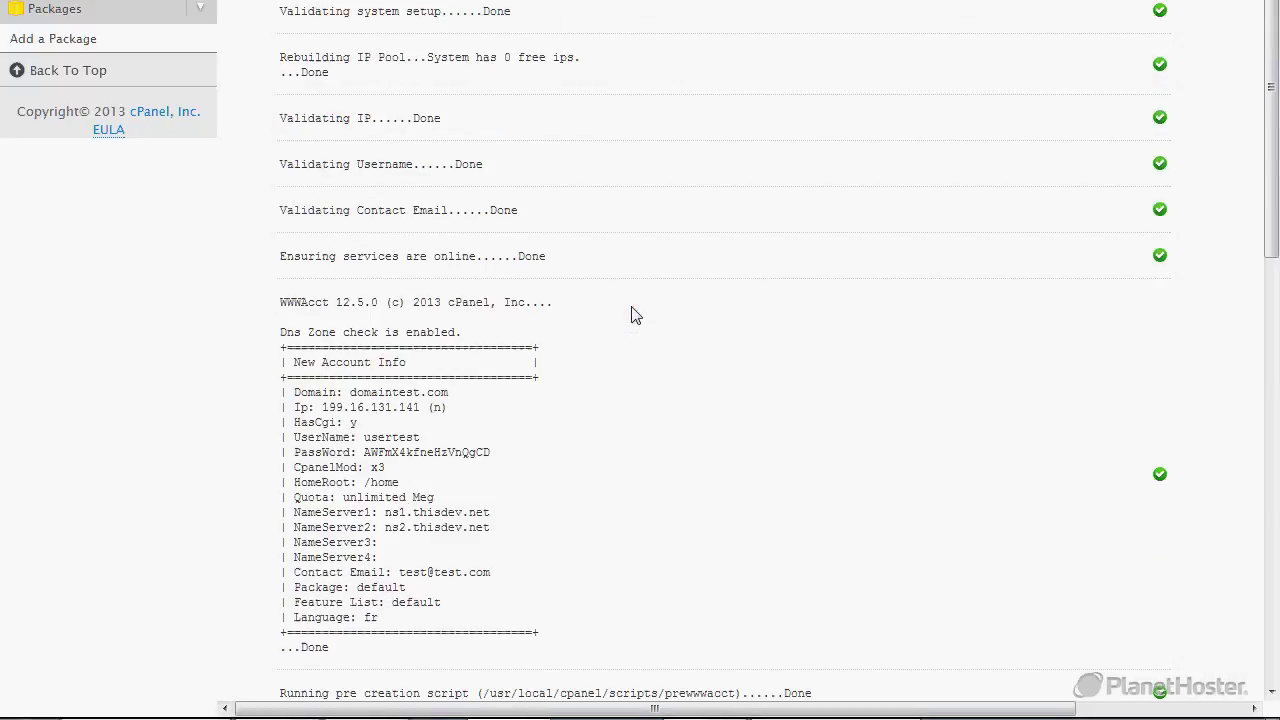
drag(541, 633, 283, 344)
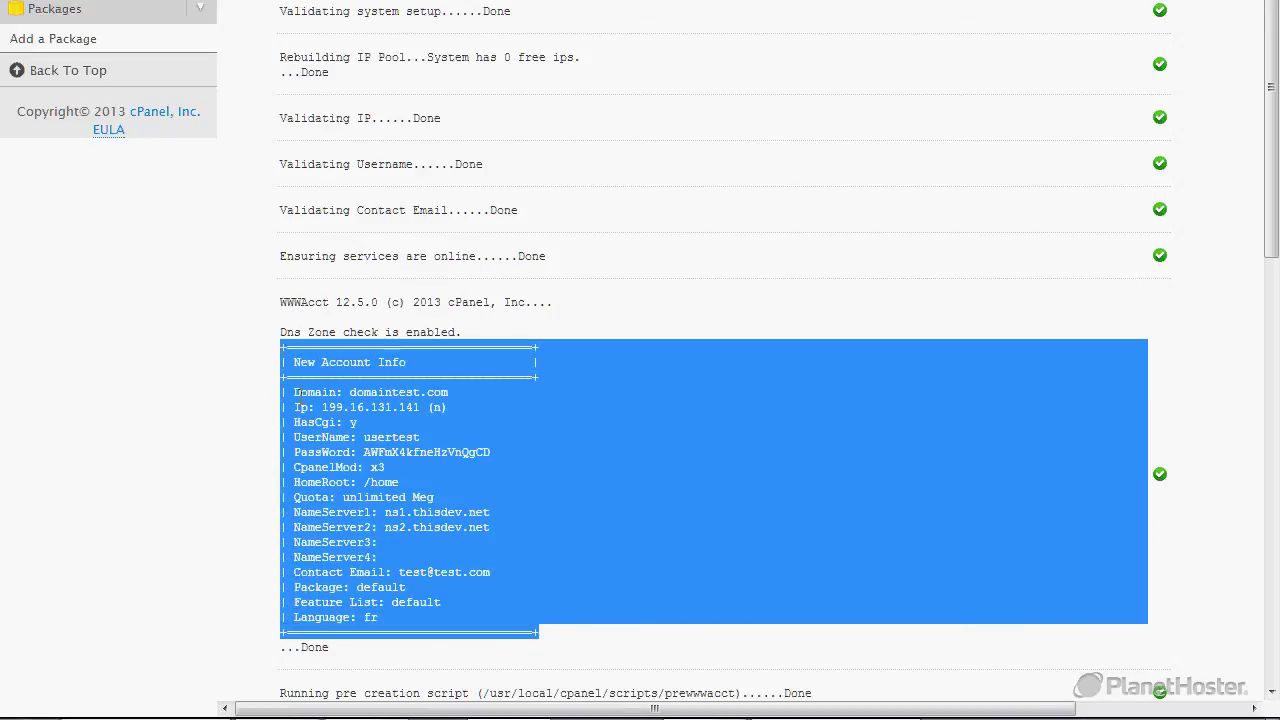
click(317, 391)
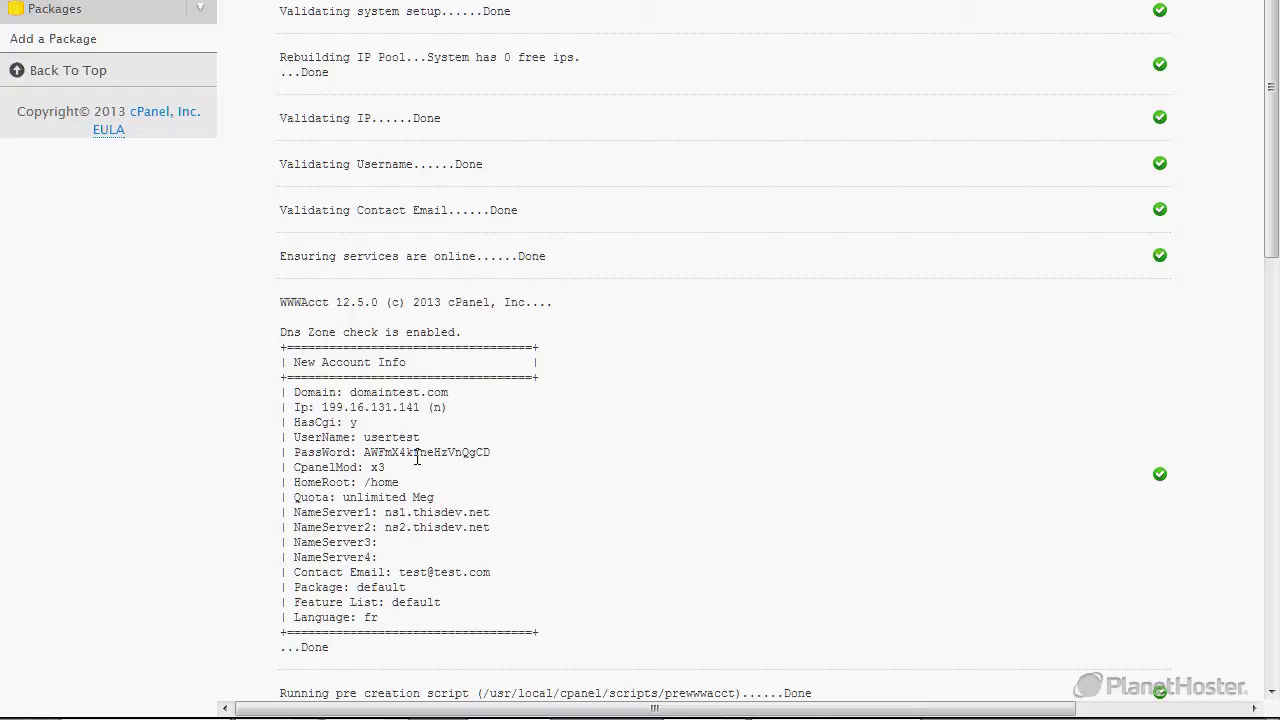
drag(386, 512, 490, 514)
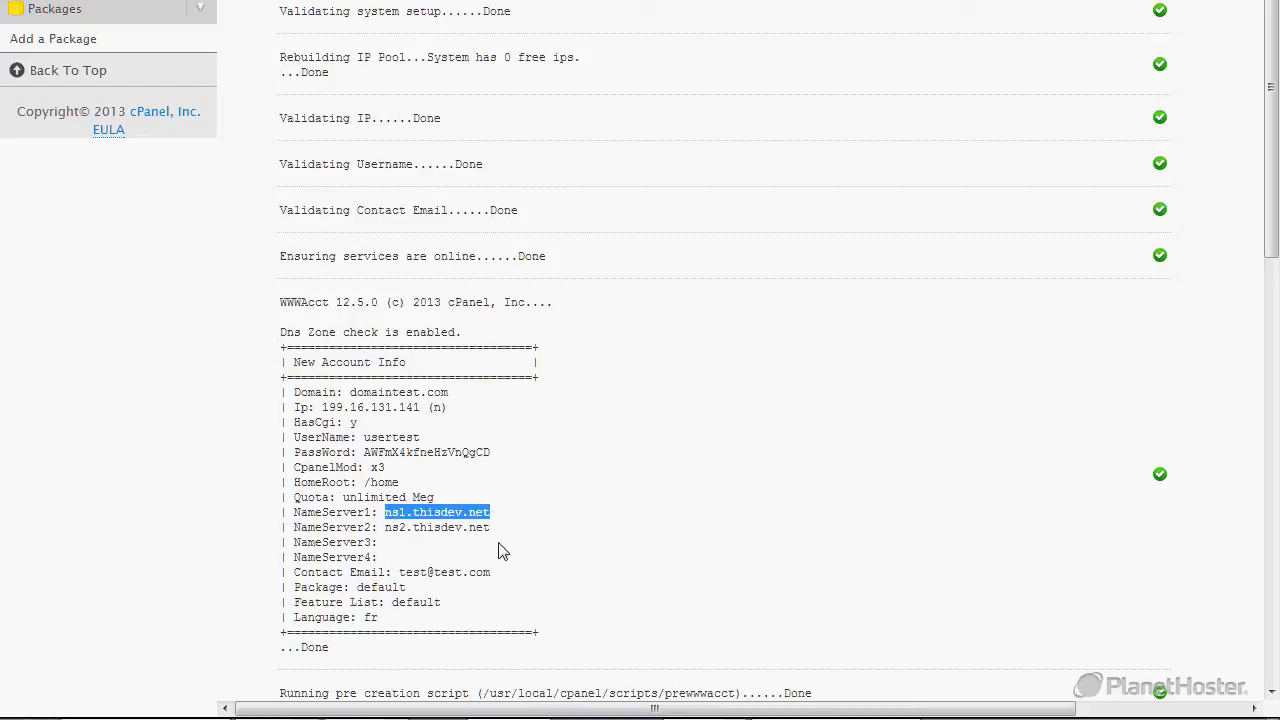
drag(541, 633, 282, 346)
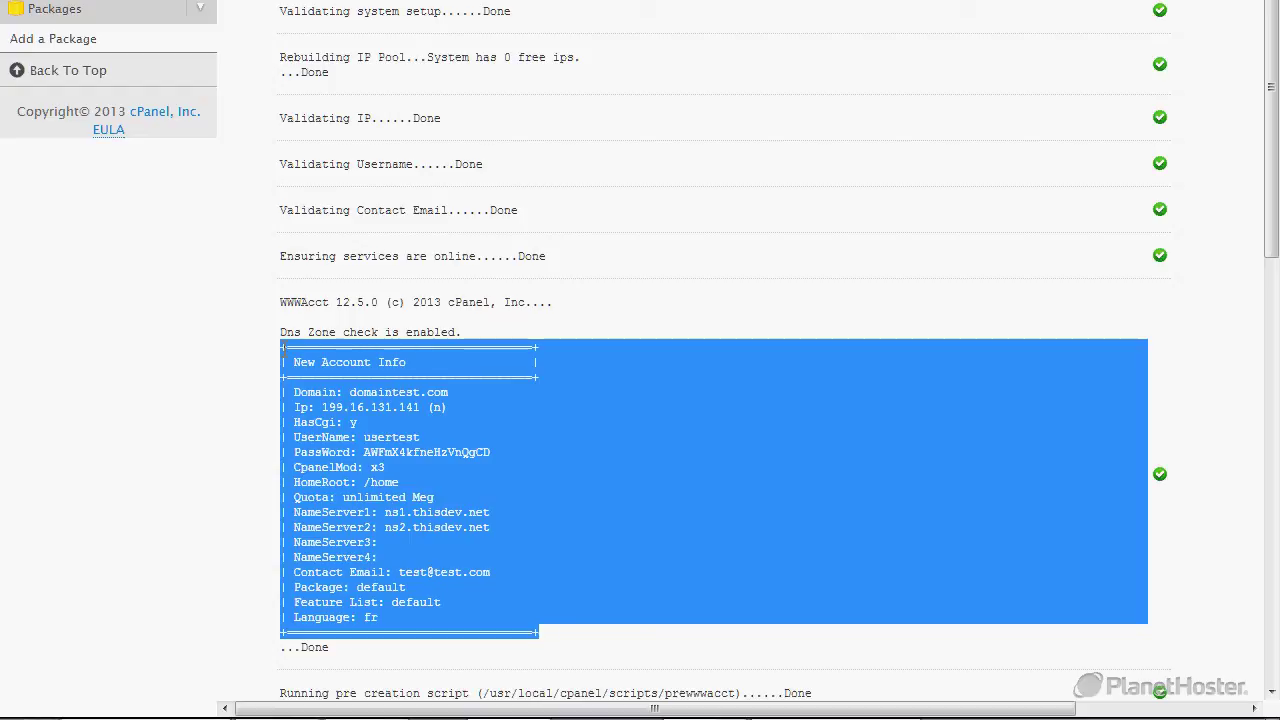
scroll(282, 346, up, 1)
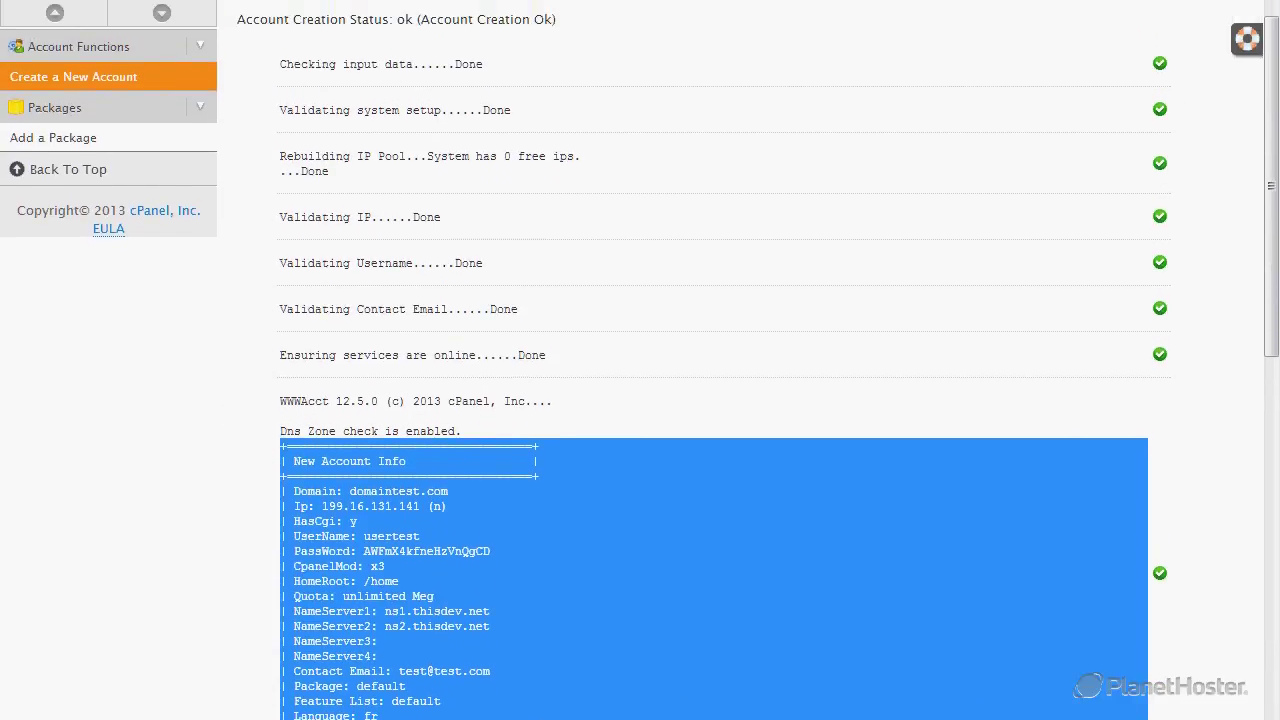